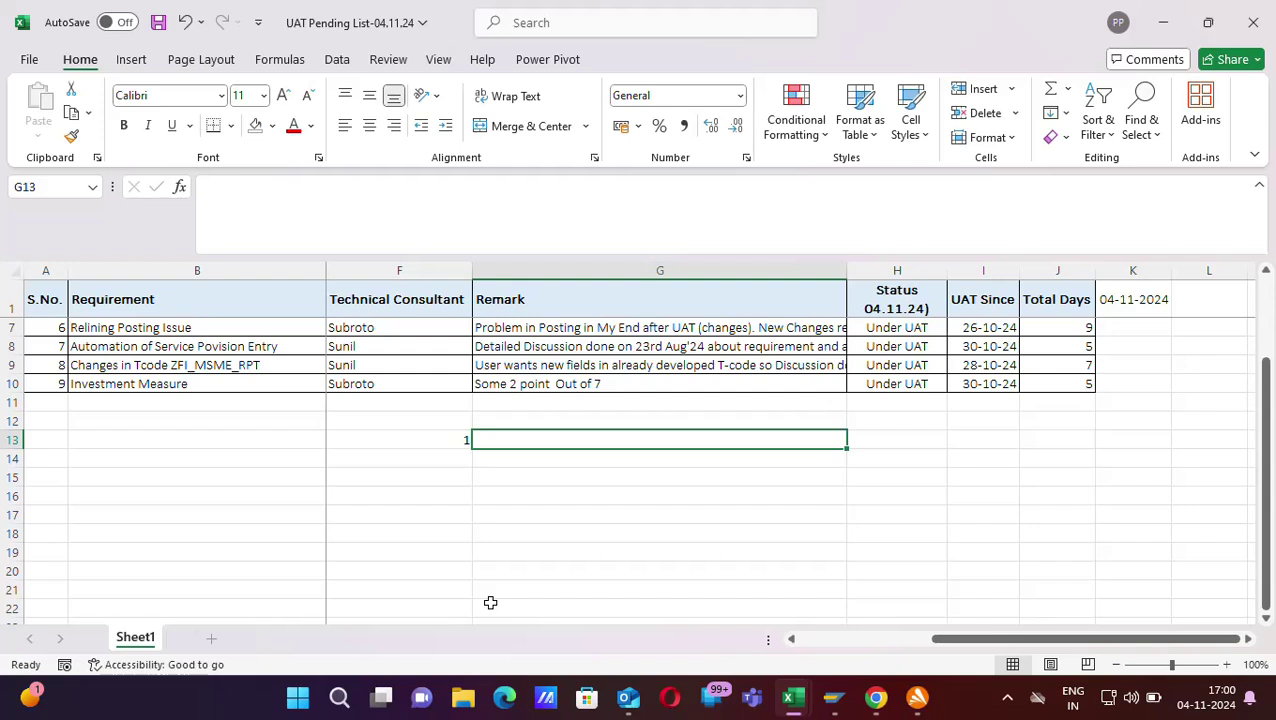
# Step: Enter CUT SELECTION in cell G13 and its shortcut CTRL+X in H13
pyautogui.write('CUT SELEC')
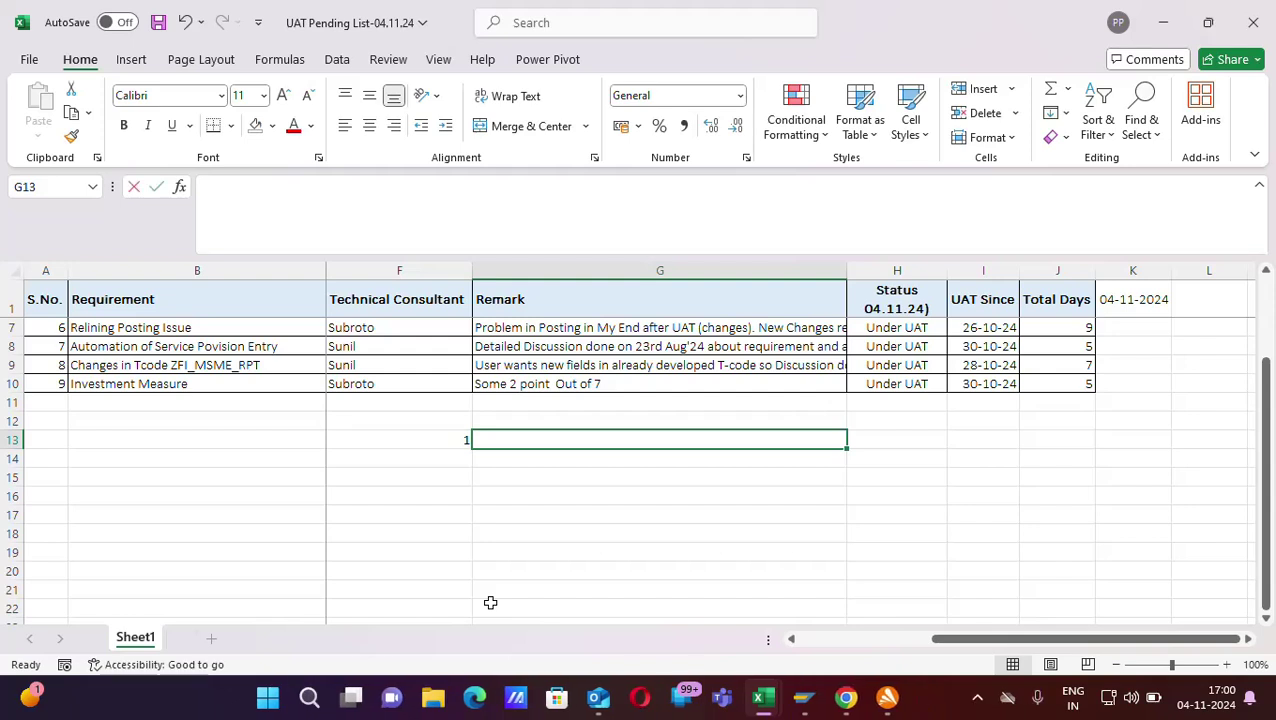
pyautogui.write('TION')
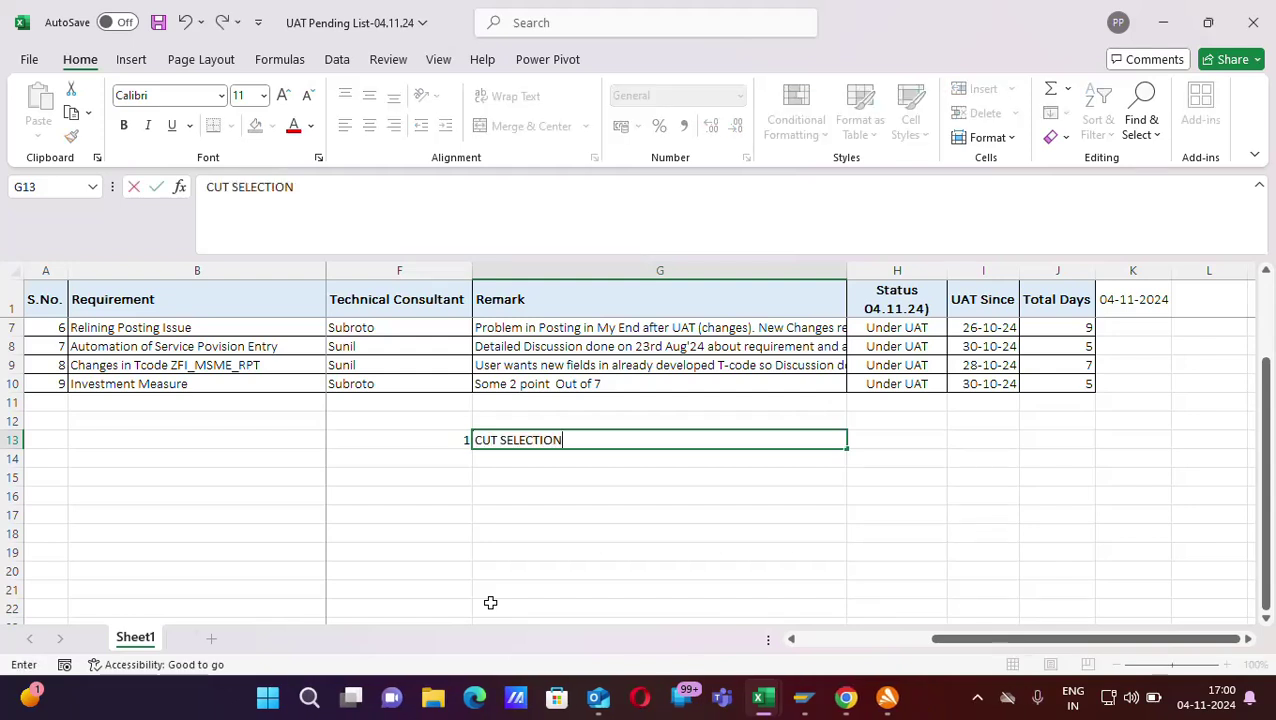
pyautogui.press('Tab')
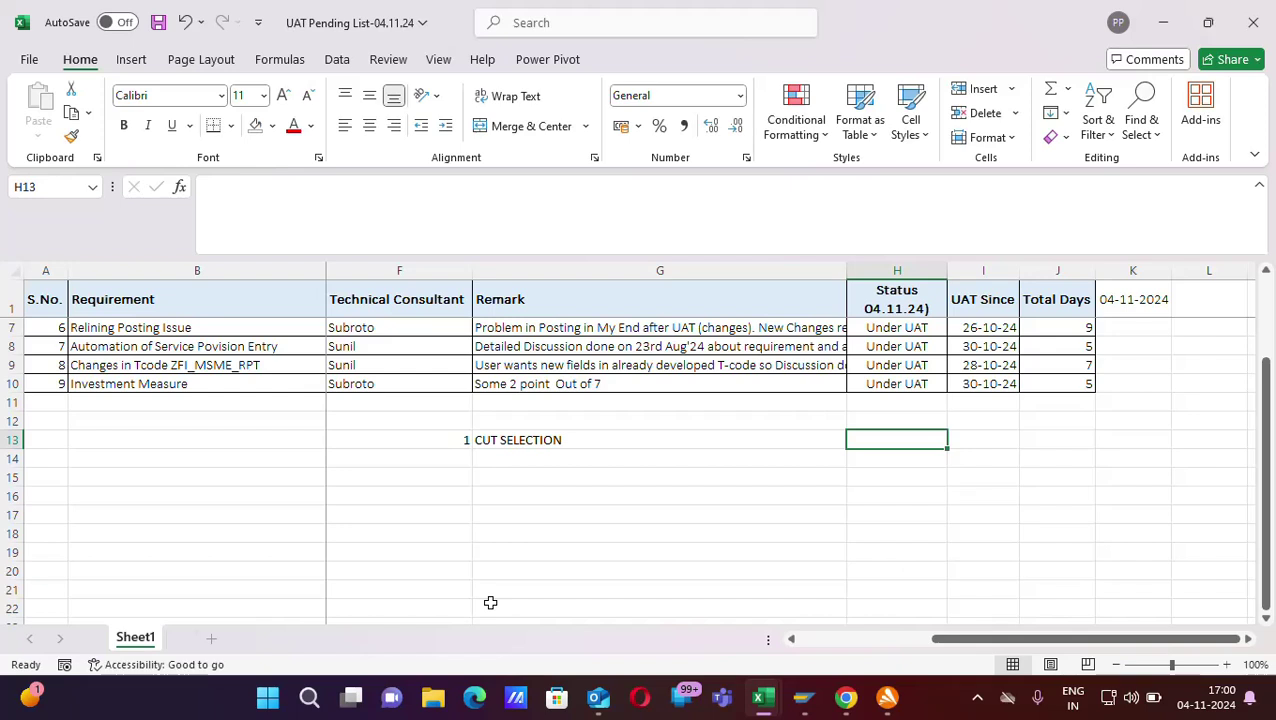
pyautogui.write('CT')
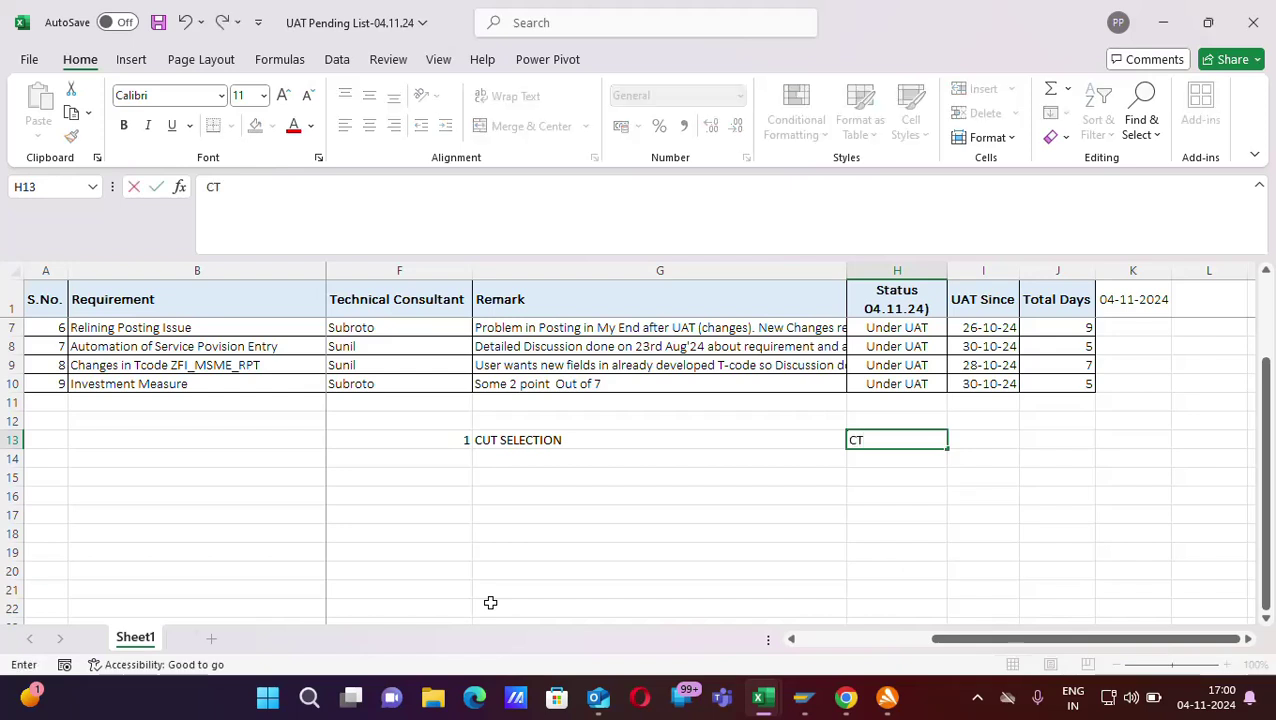
pyautogui.write('RL+X')
pyautogui.click(806, 527)
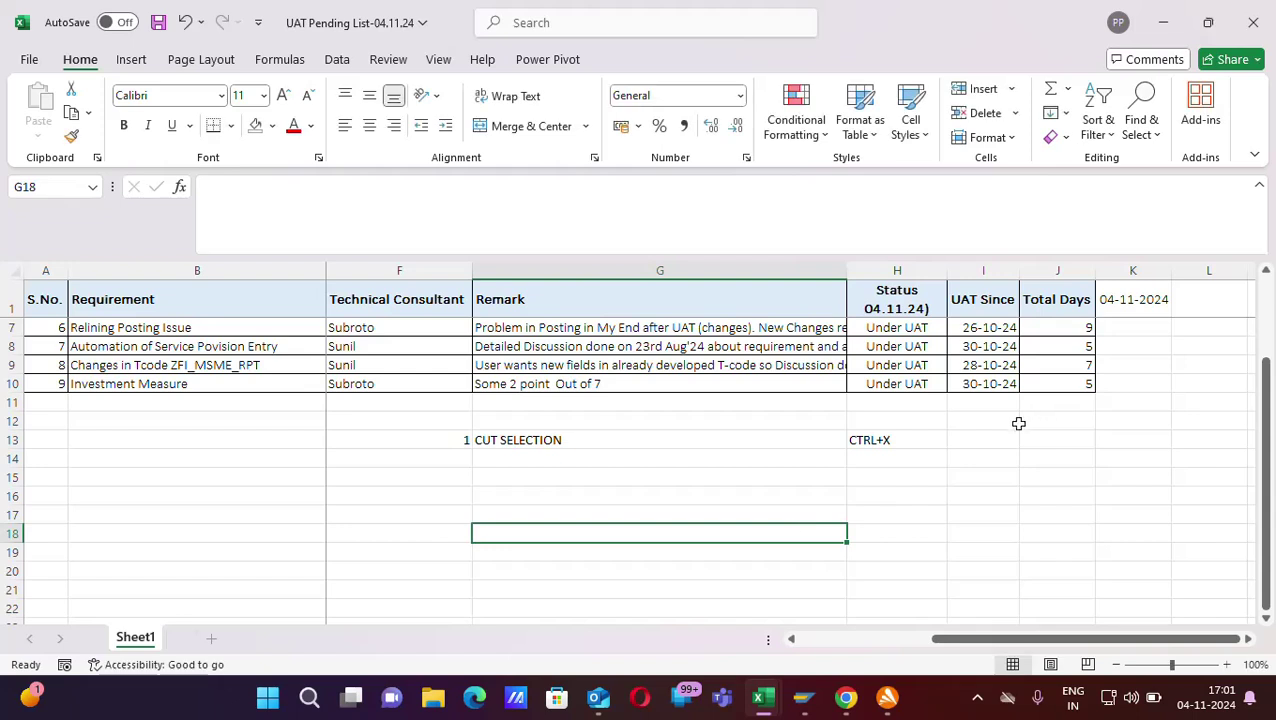
# Step: Enter the sample text RAM in cell I13 and cut that cell
pyautogui.click(1008, 436)
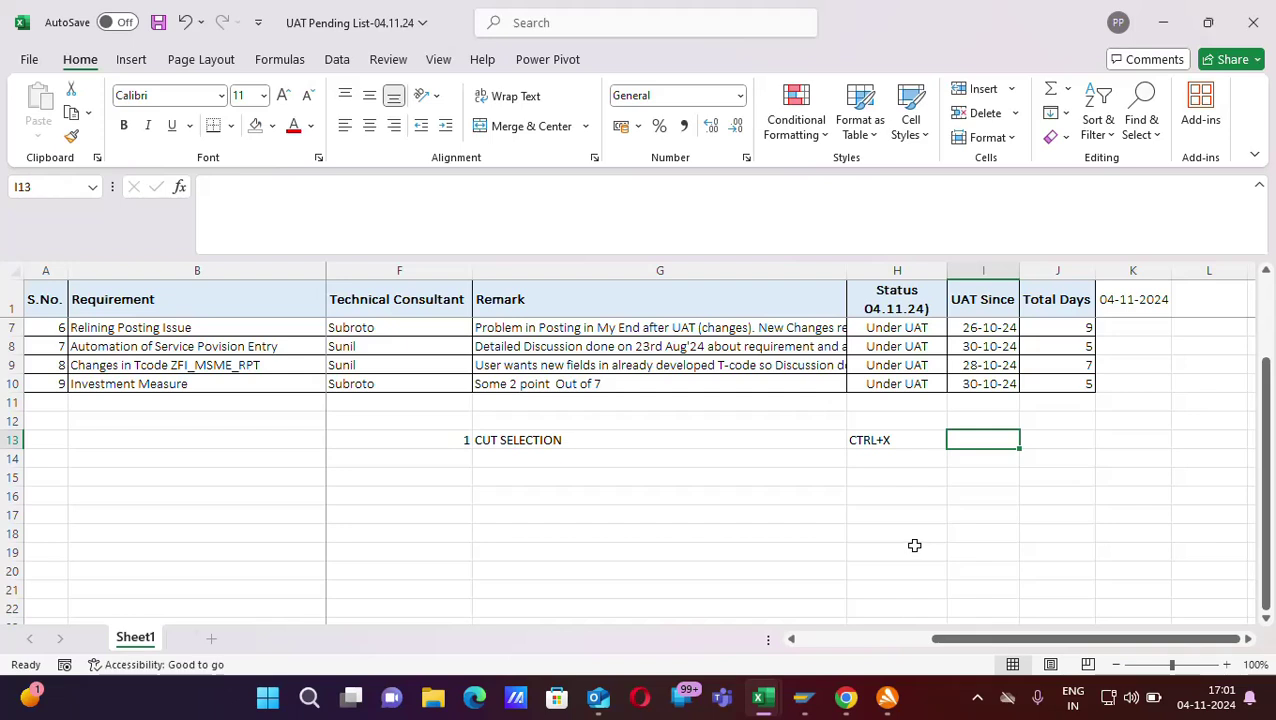
pyautogui.write('RAM')
pyautogui.click(994, 530)
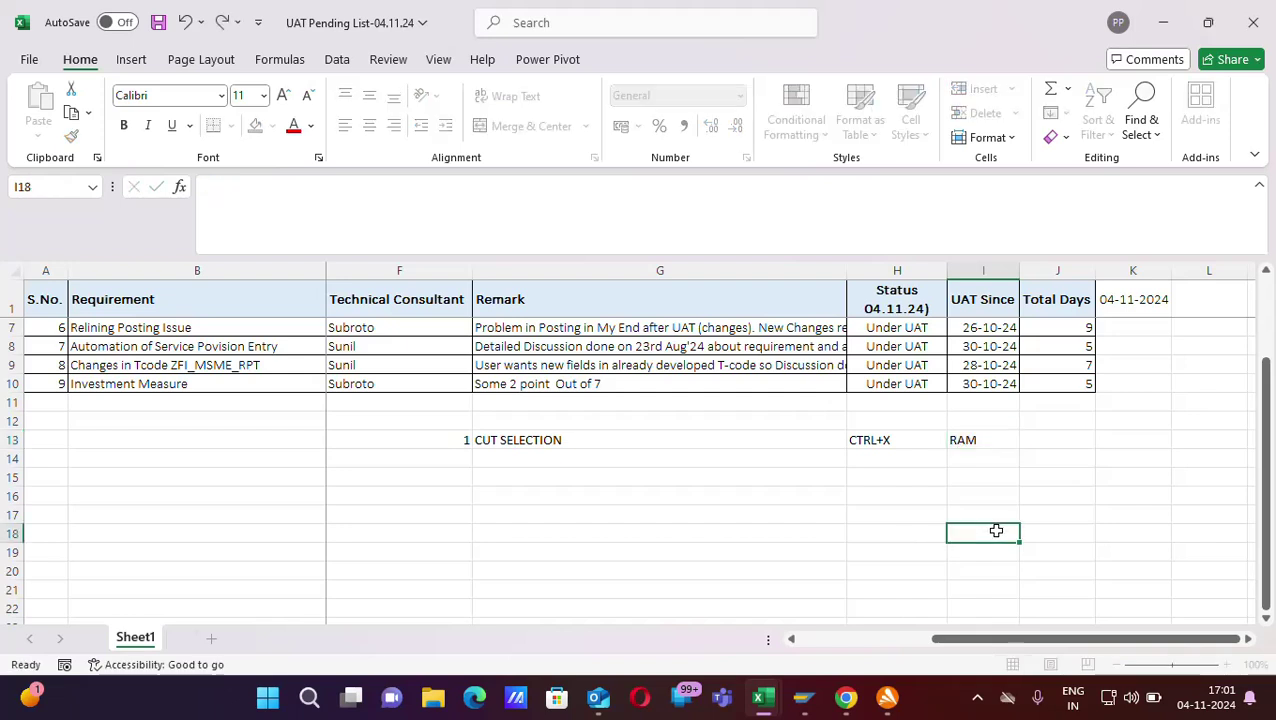
pyautogui.click(989, 442)
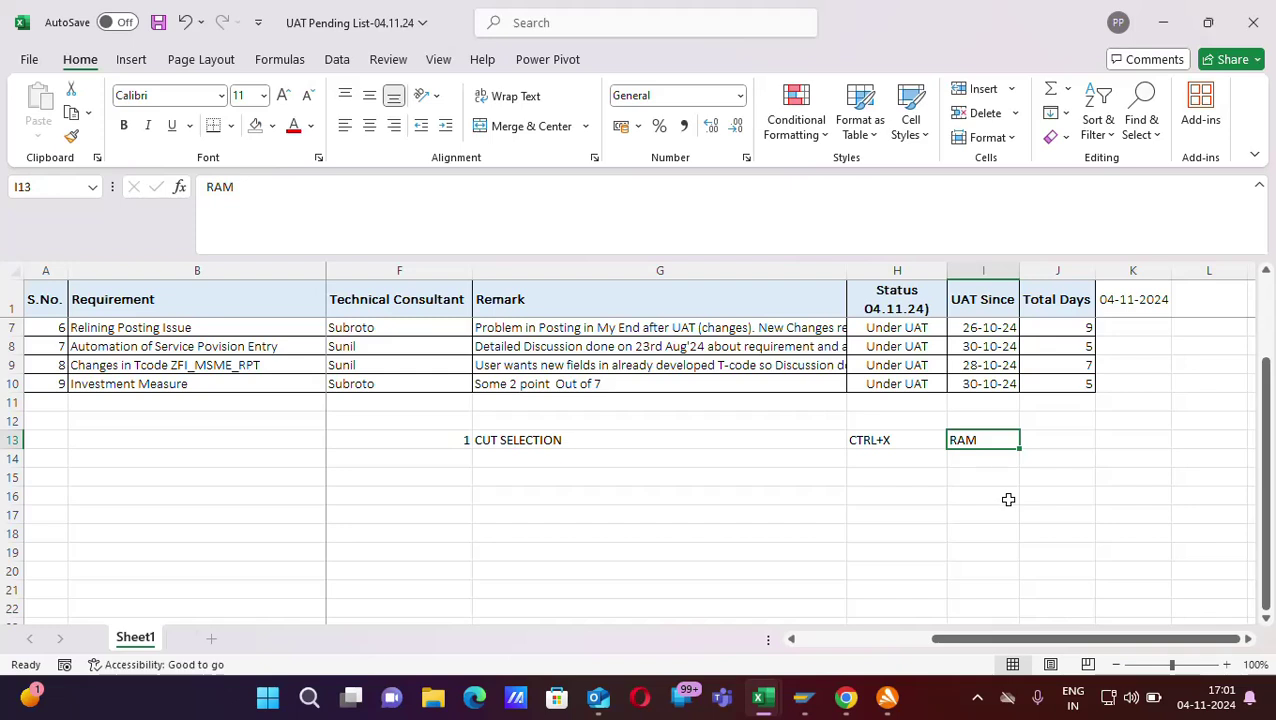
pyautogui.hotkey('ctrl', 'x')
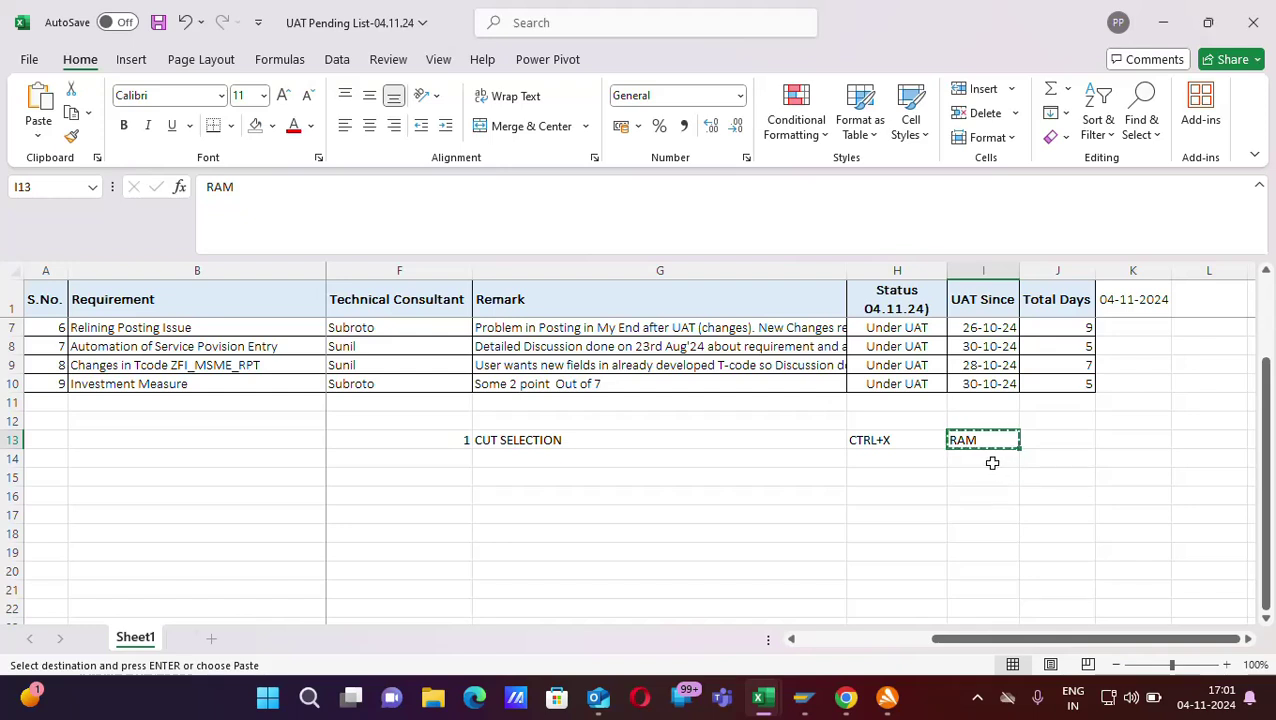
# Step: Number the second entry 2 in F14 and describe it in G14 as PASTE CONTAINS FROM CLIPBOARD
pyautogui.click(427, 459)
pyautogui.write('2')
pyautogui.press('Tab')
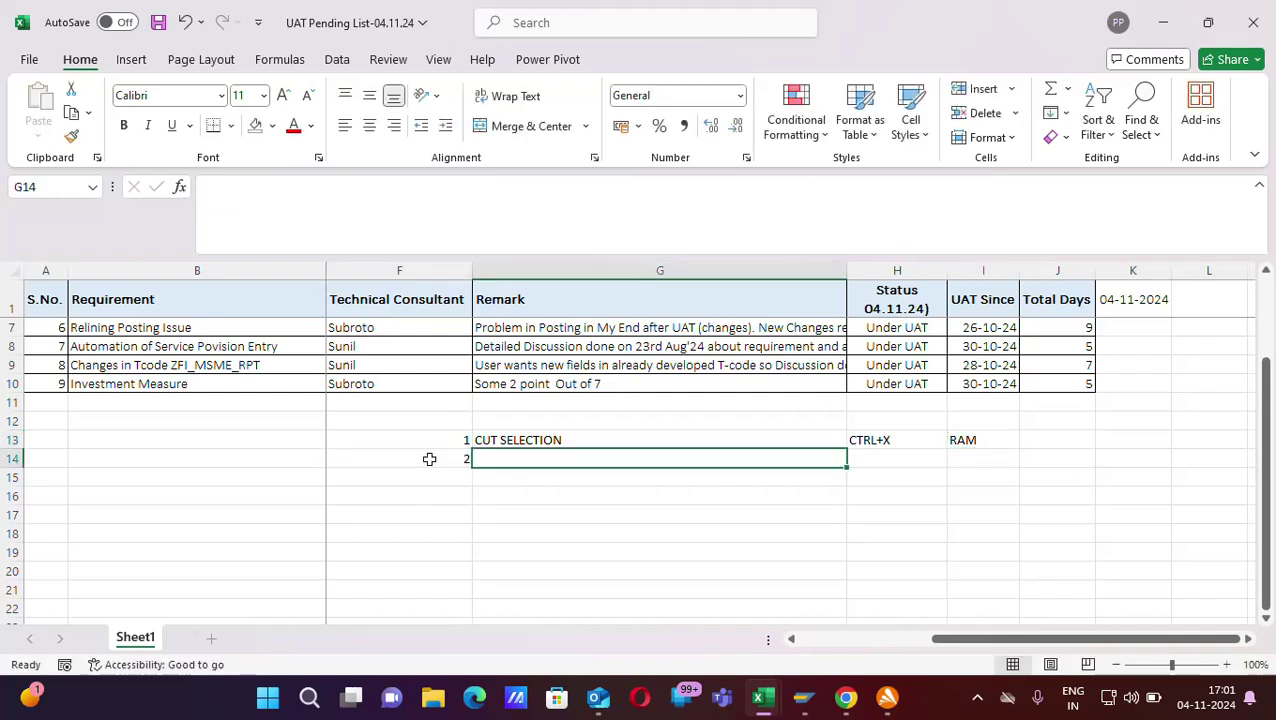
pyautogui.write('PASTE CO')
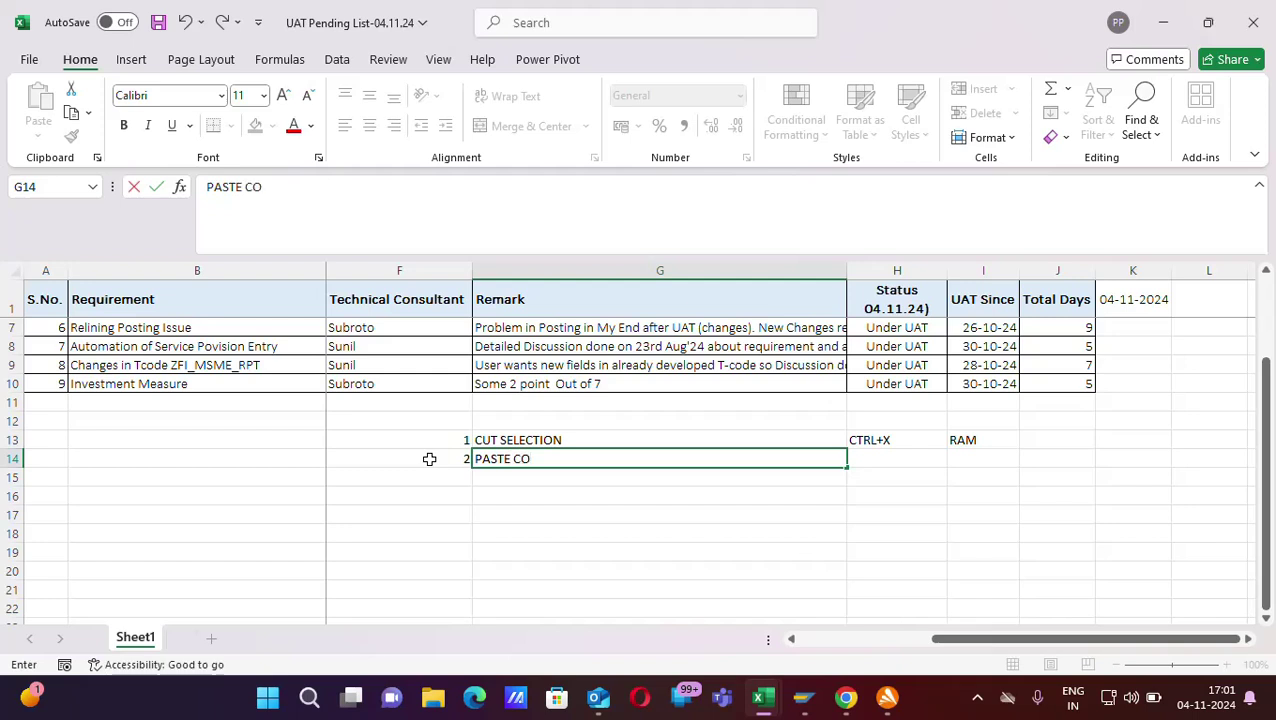
pyautogui.write('NTAINS')
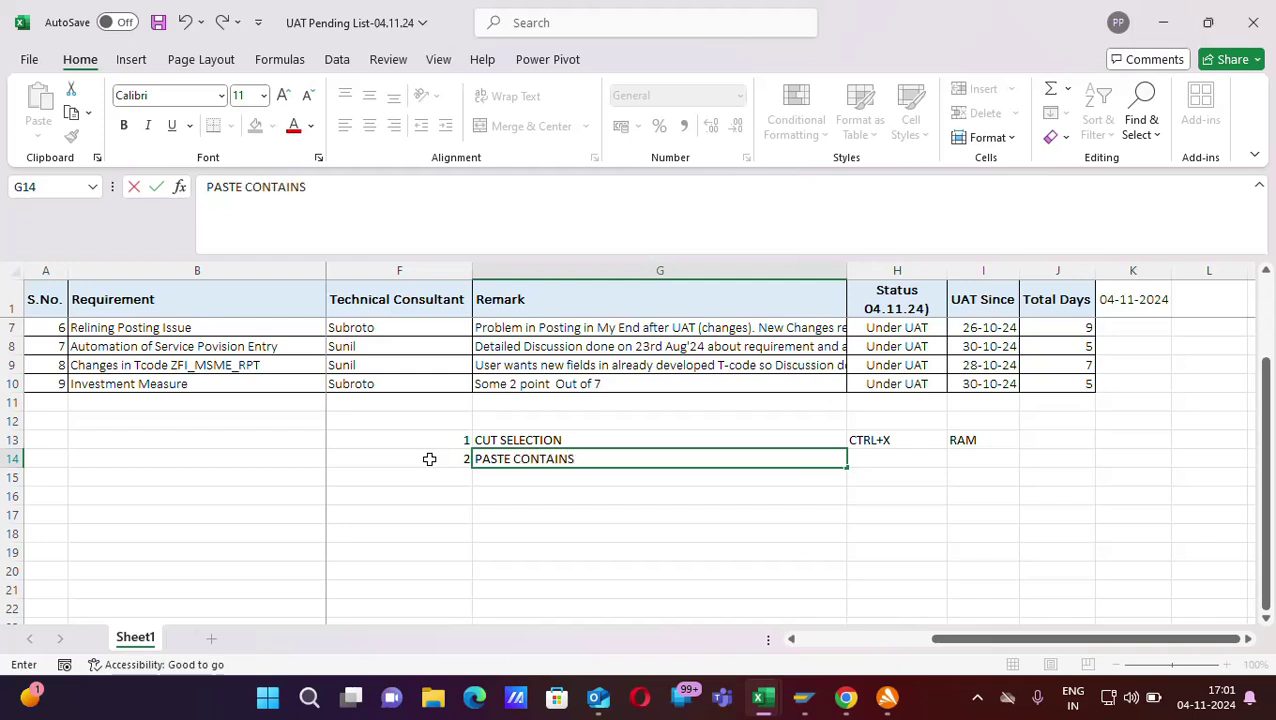
pyautogui.write(' FROM CLIPB')
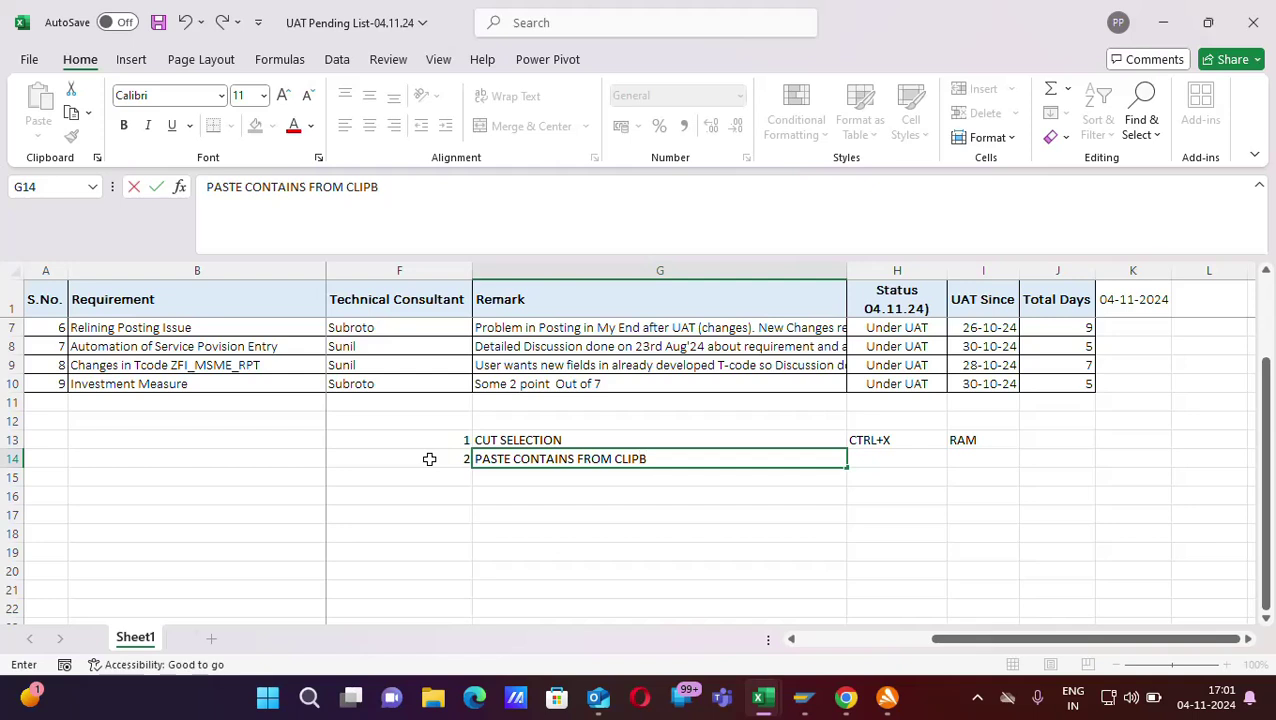
pyautogui.write('OARD')
pyautogui.click(714, 508)
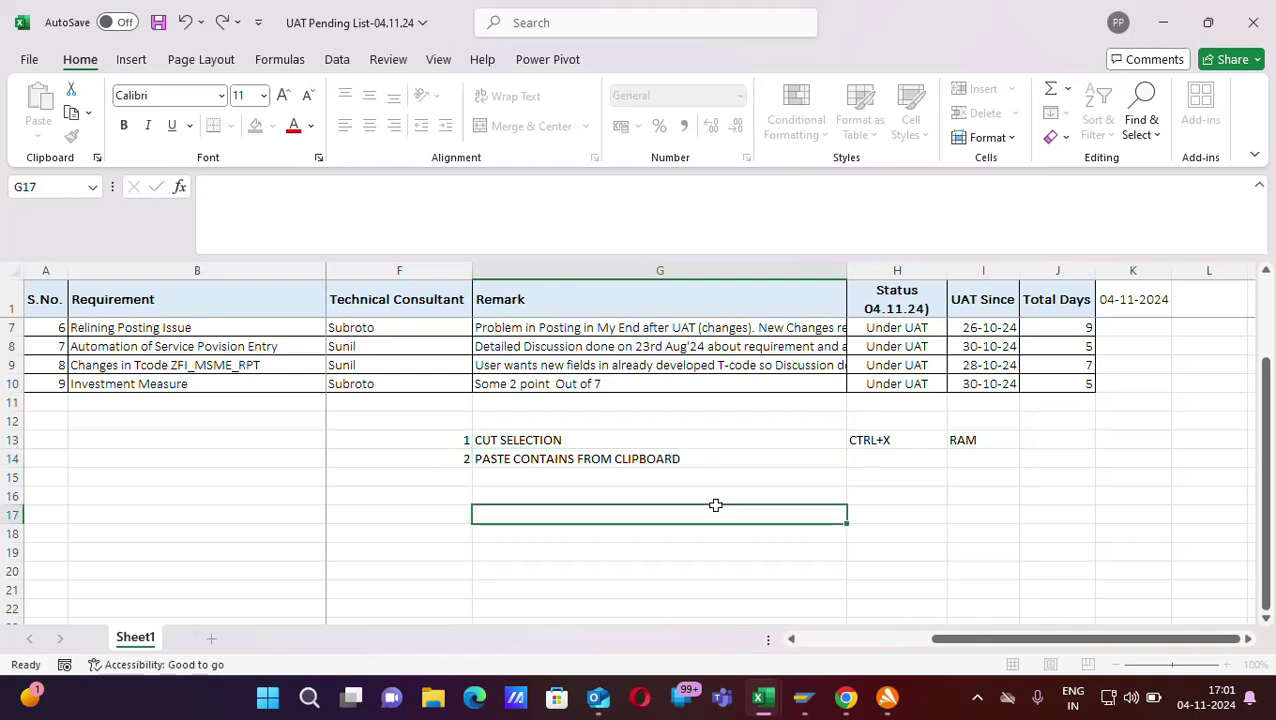
# Step: Enter the shortcut text CTRL+V in cell H14 for the paste entry
pyautogui.click(873, 455)
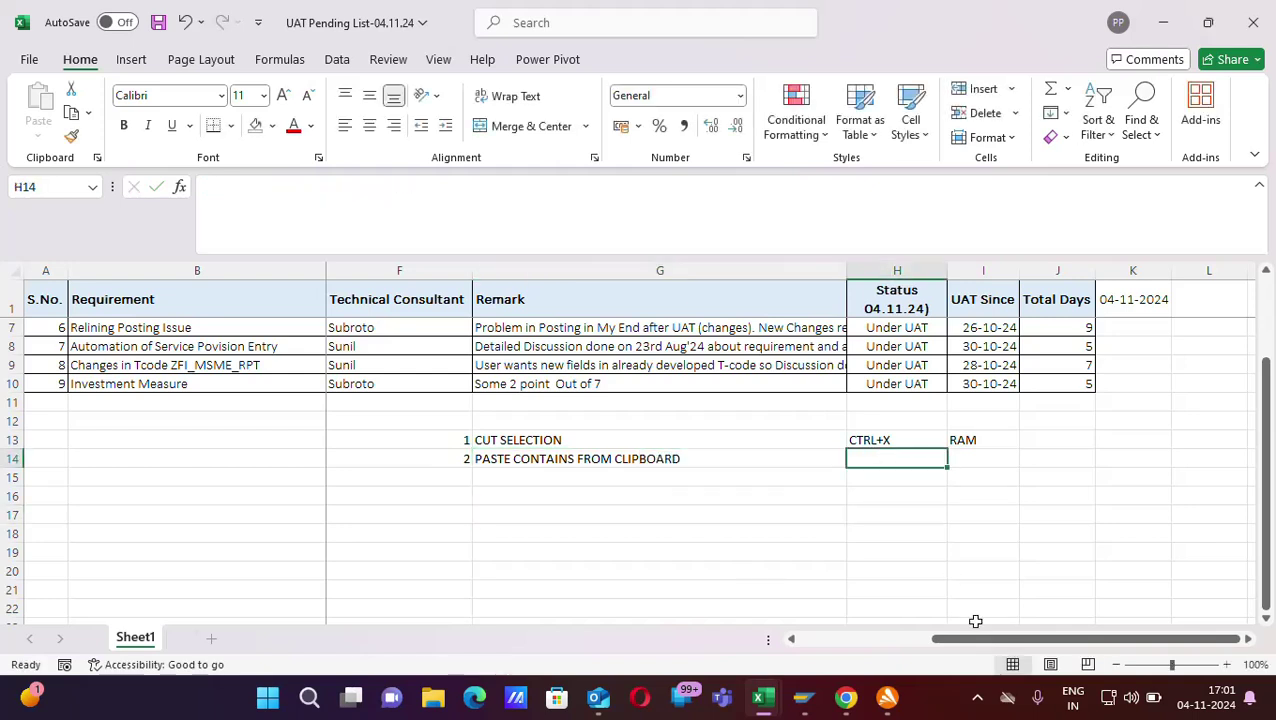
pyautogui.write('CTRL')
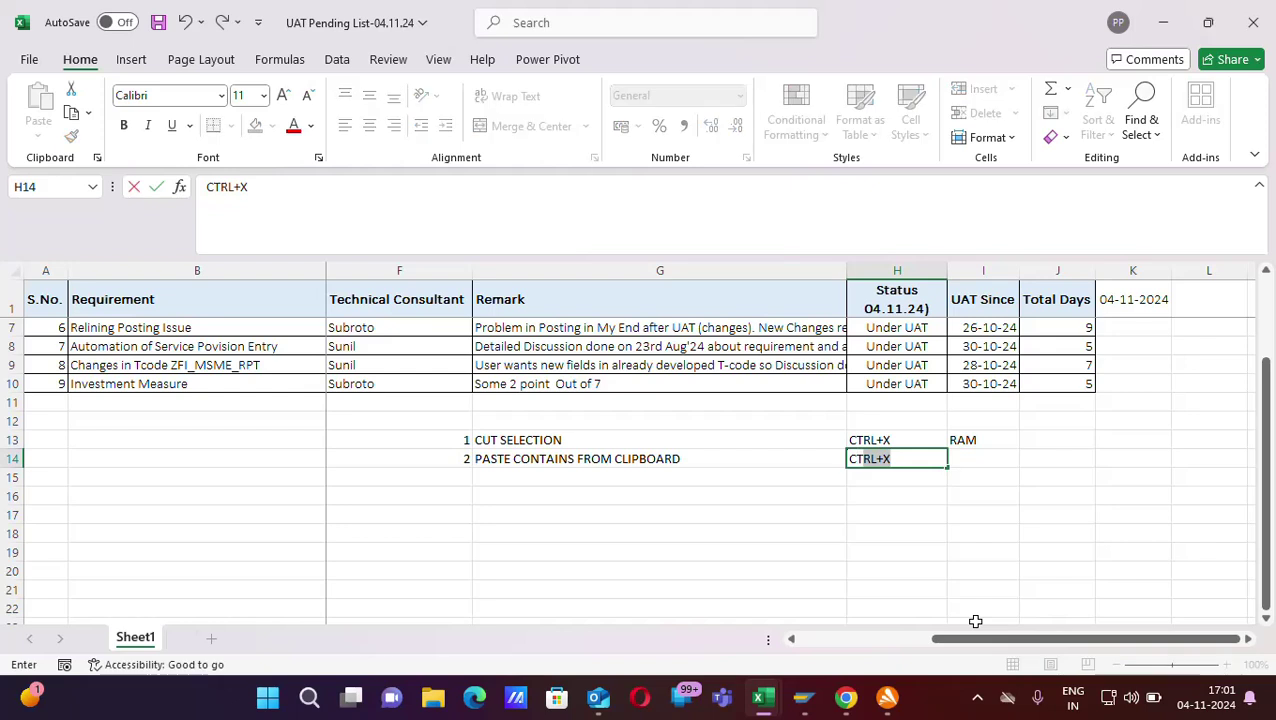
pyautogui.write('+X')
pyautogui.write('V')
pyautogui.click(940, 515)
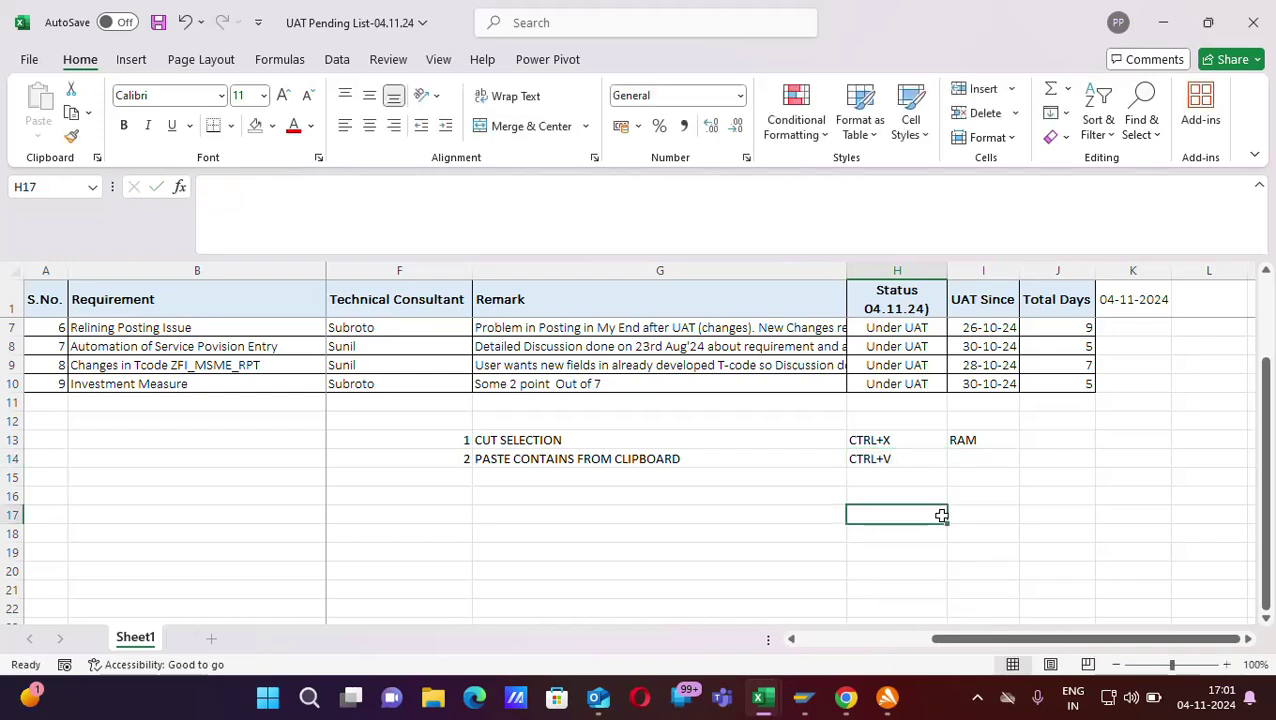
# Step: Copy the sample text RAM from cell I13 and paste it into I14
pyautogui.click(973, 441)
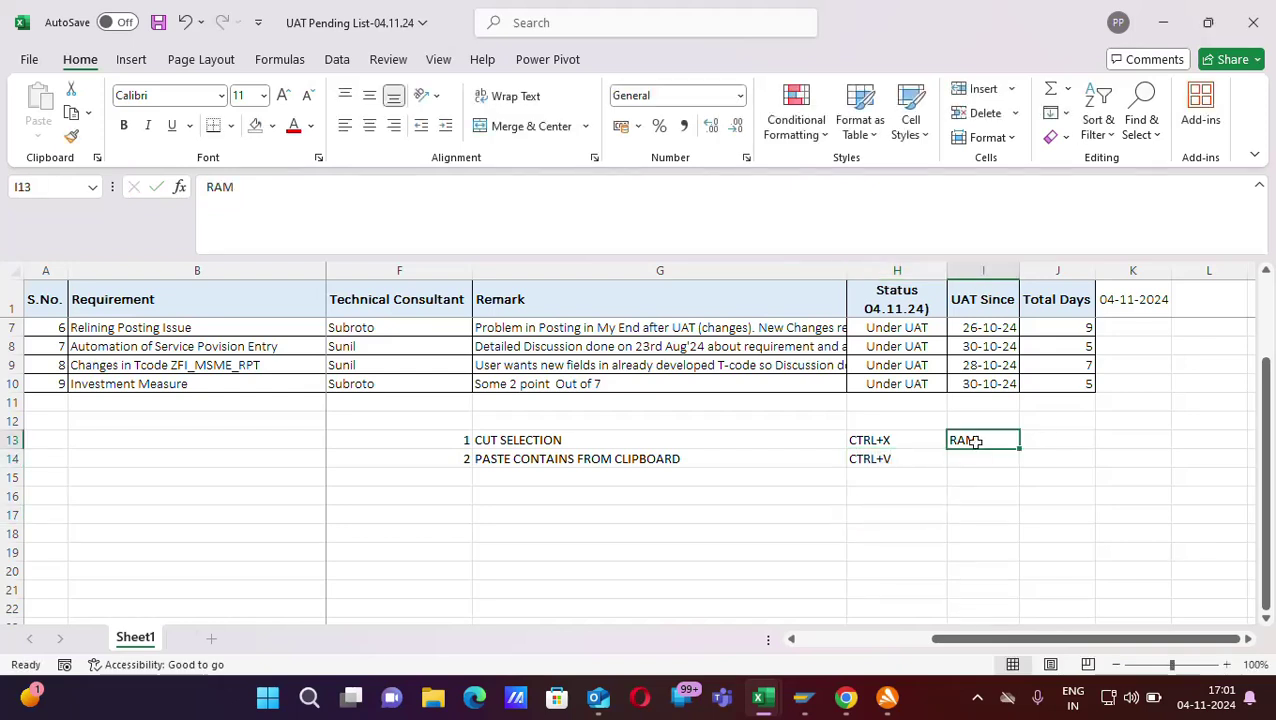
pyautogui.click(890, 457)
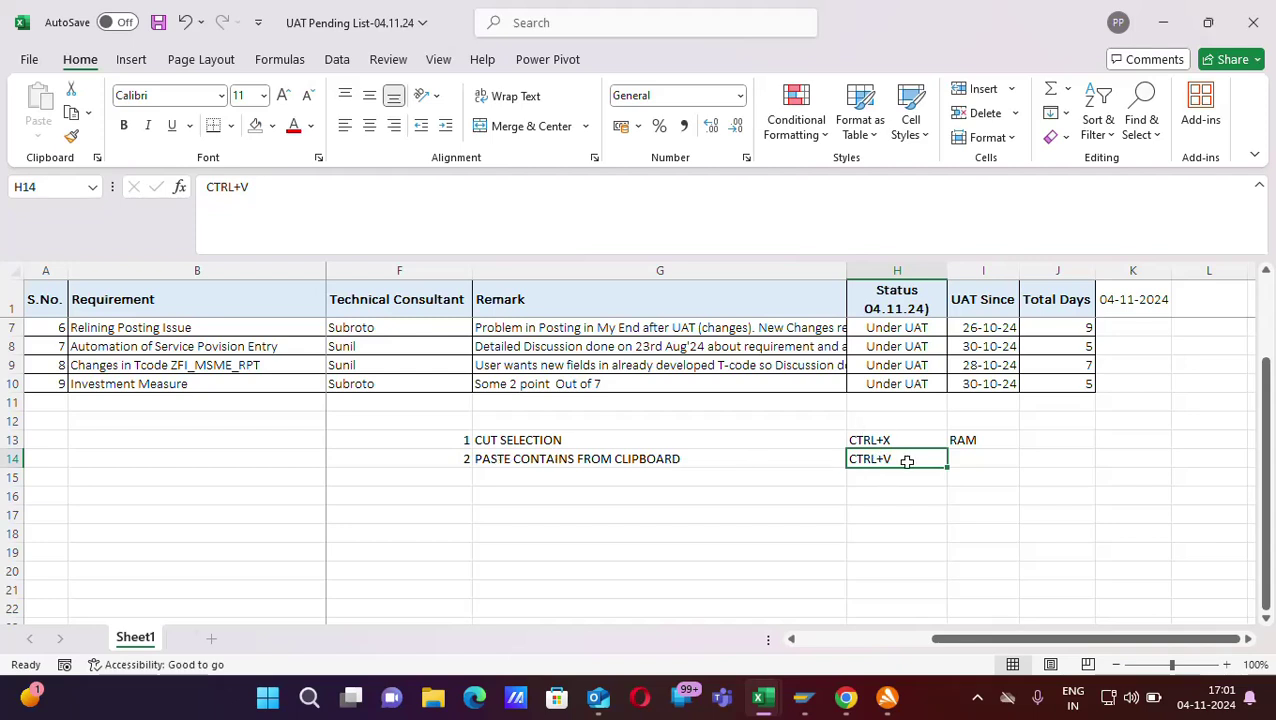
pyautogui.click(989, 440)
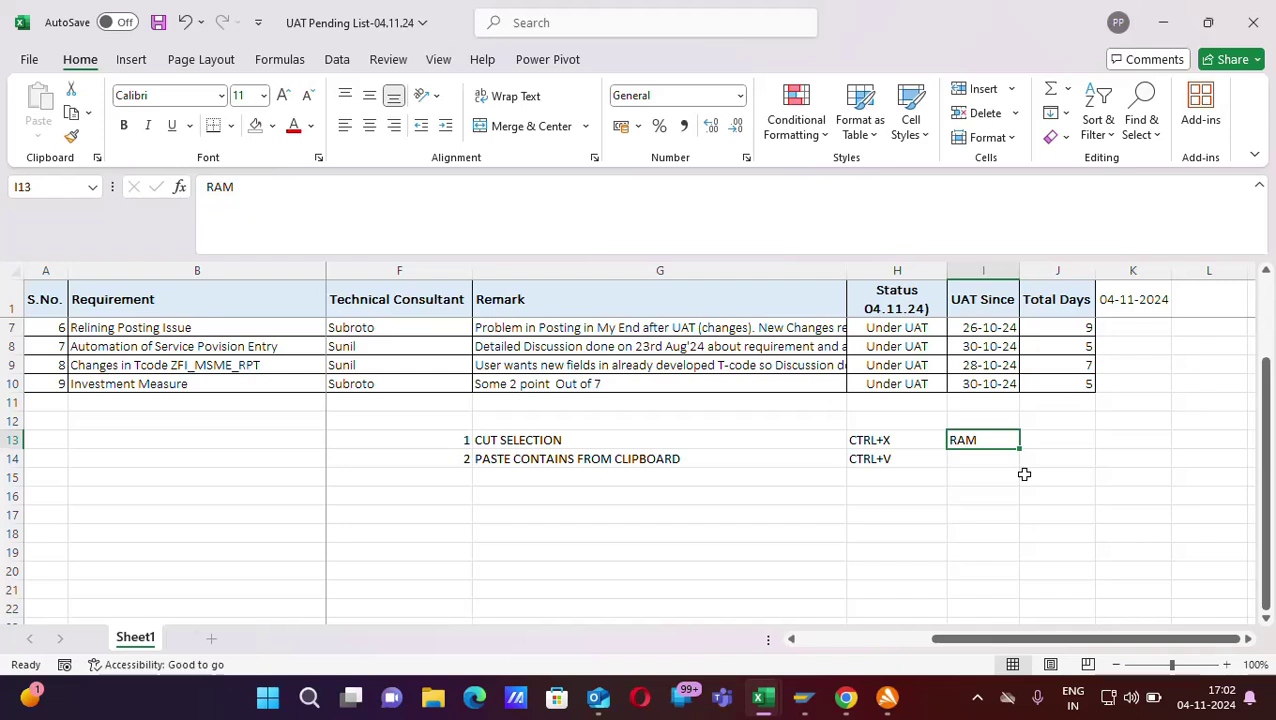
pyautogui.hotkey('ctrl', 'x')
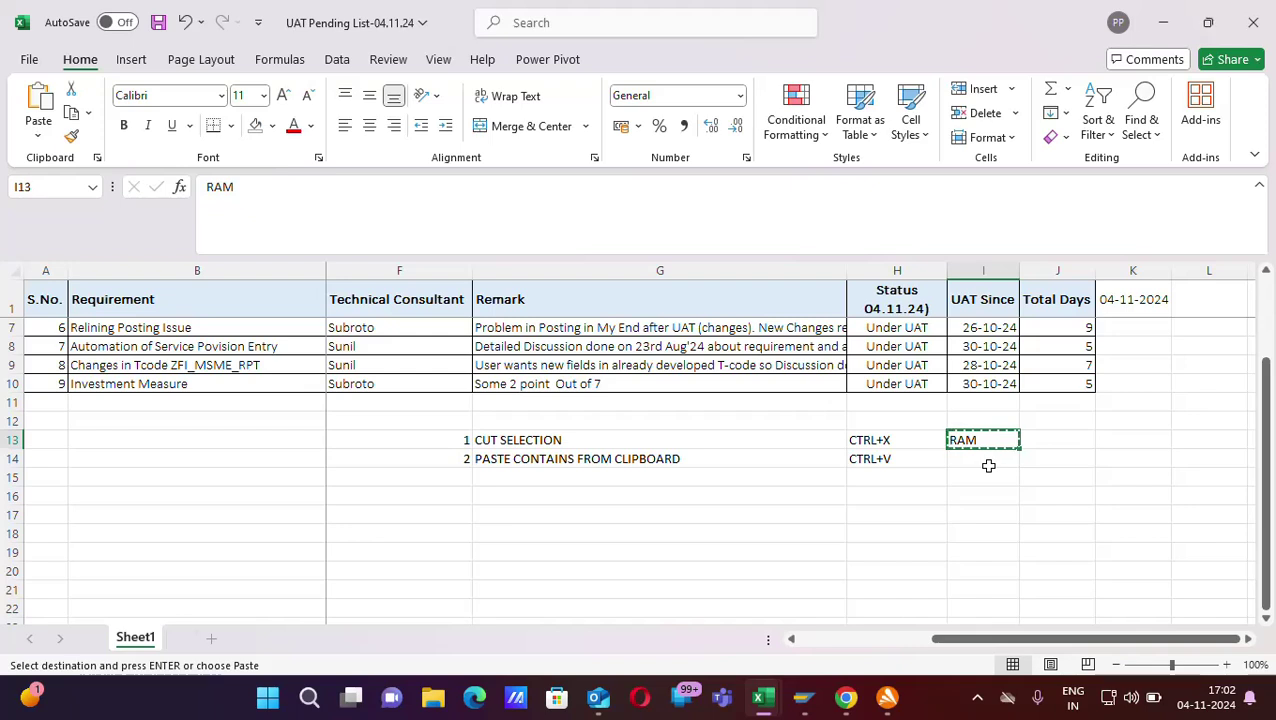
pyautogui.click(988, 466)
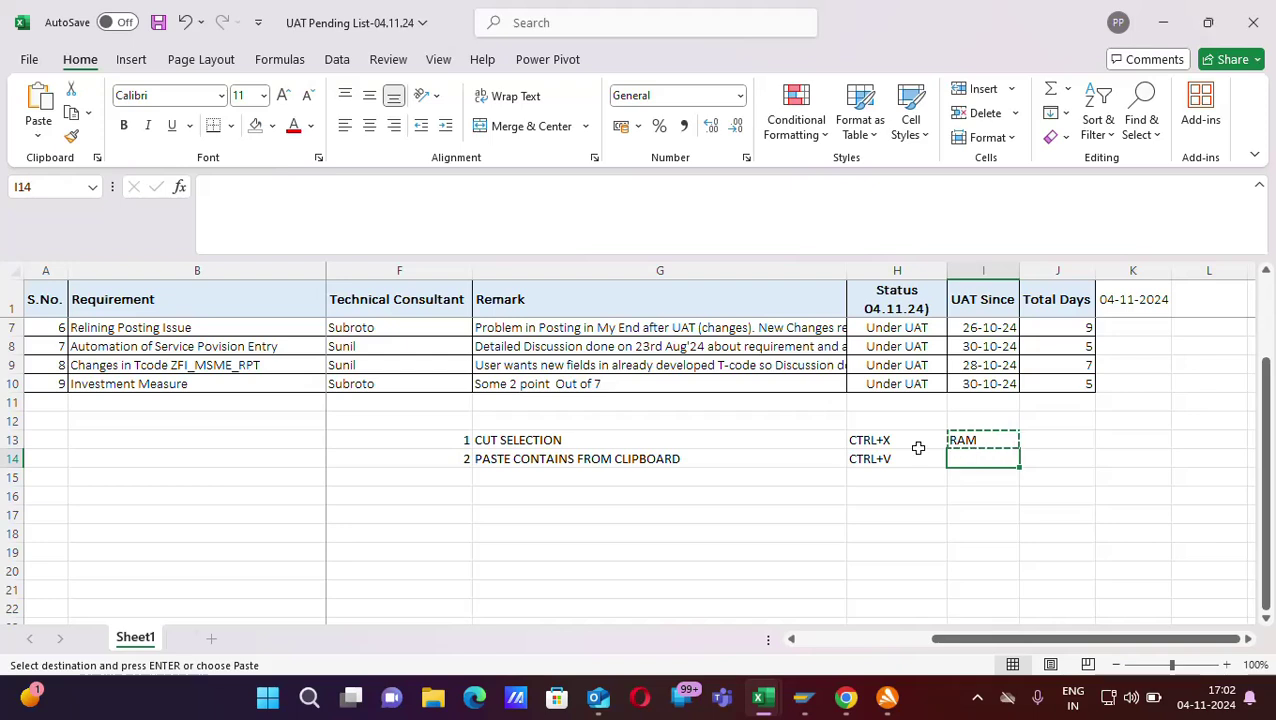
pyautogui.click(870, 459)
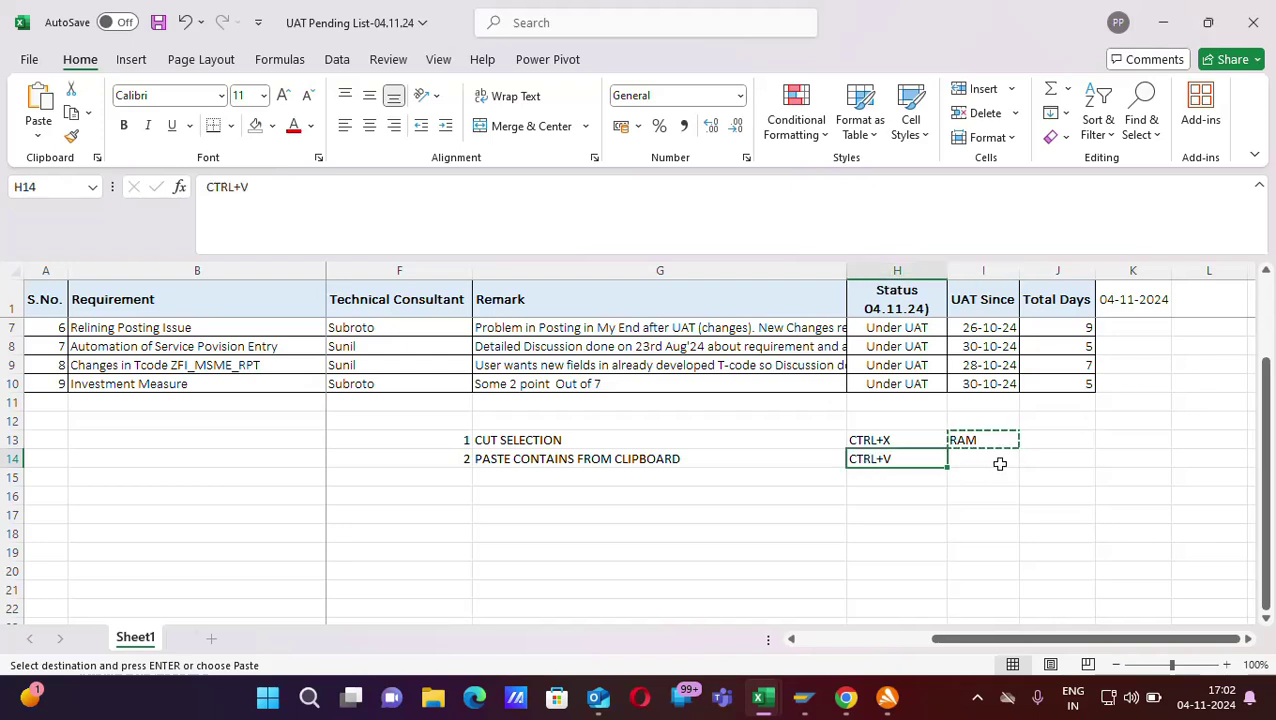
pyautogui.click(997, 464)
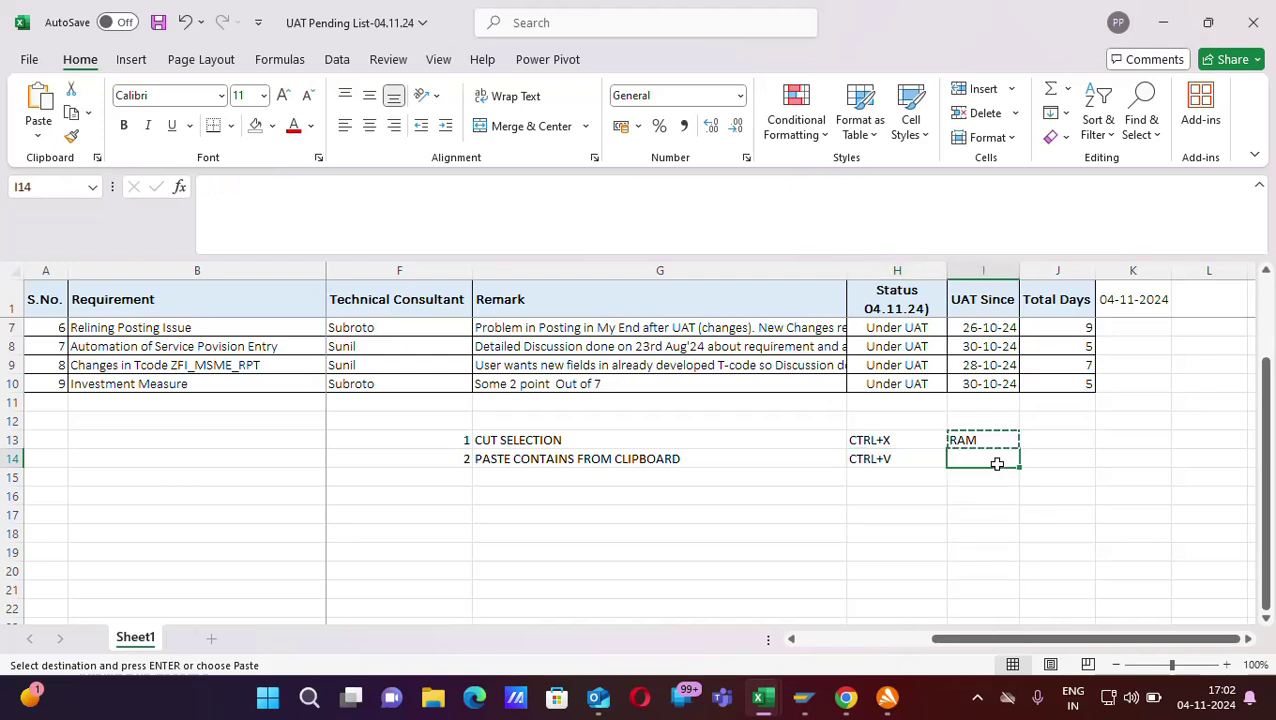
pyautogui.hotkey('ctrl', 'v')
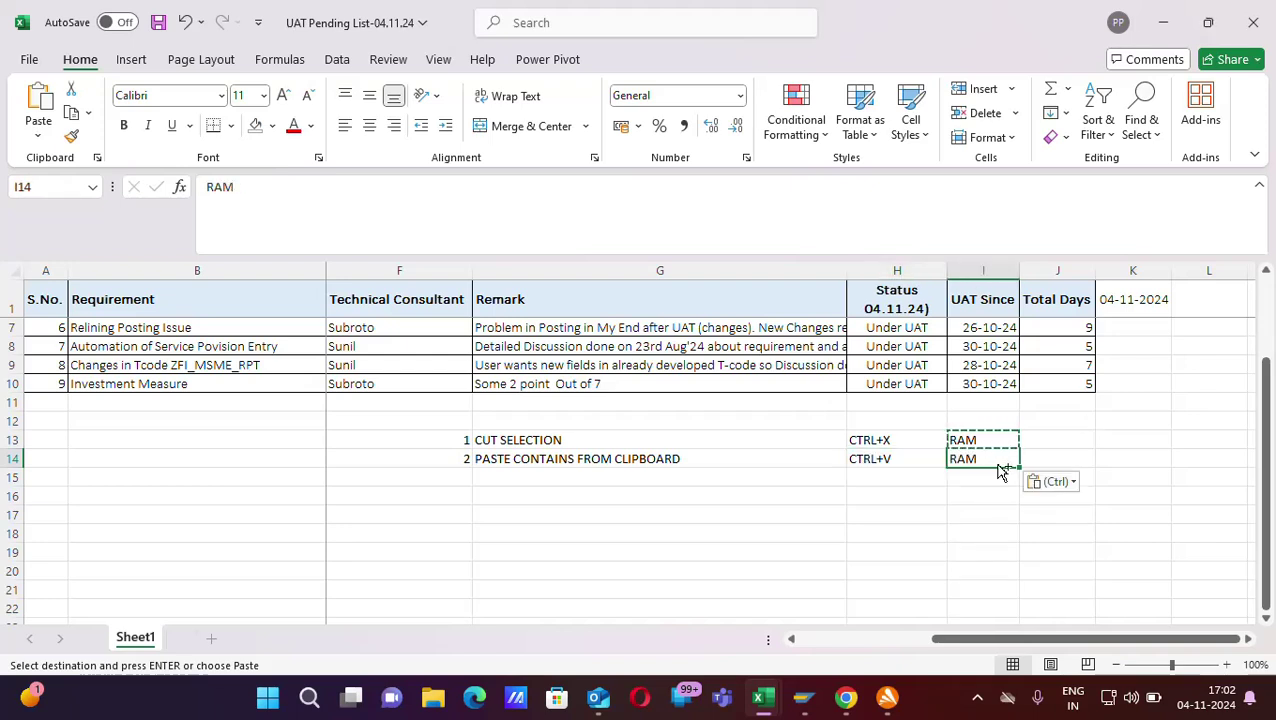
# Step: Number the third entry 3 in F15 and describe it in G15 as DISPLAY THE PASTE SPECIAL DIALOUGE BOX
pyautogui.click(916, 483)
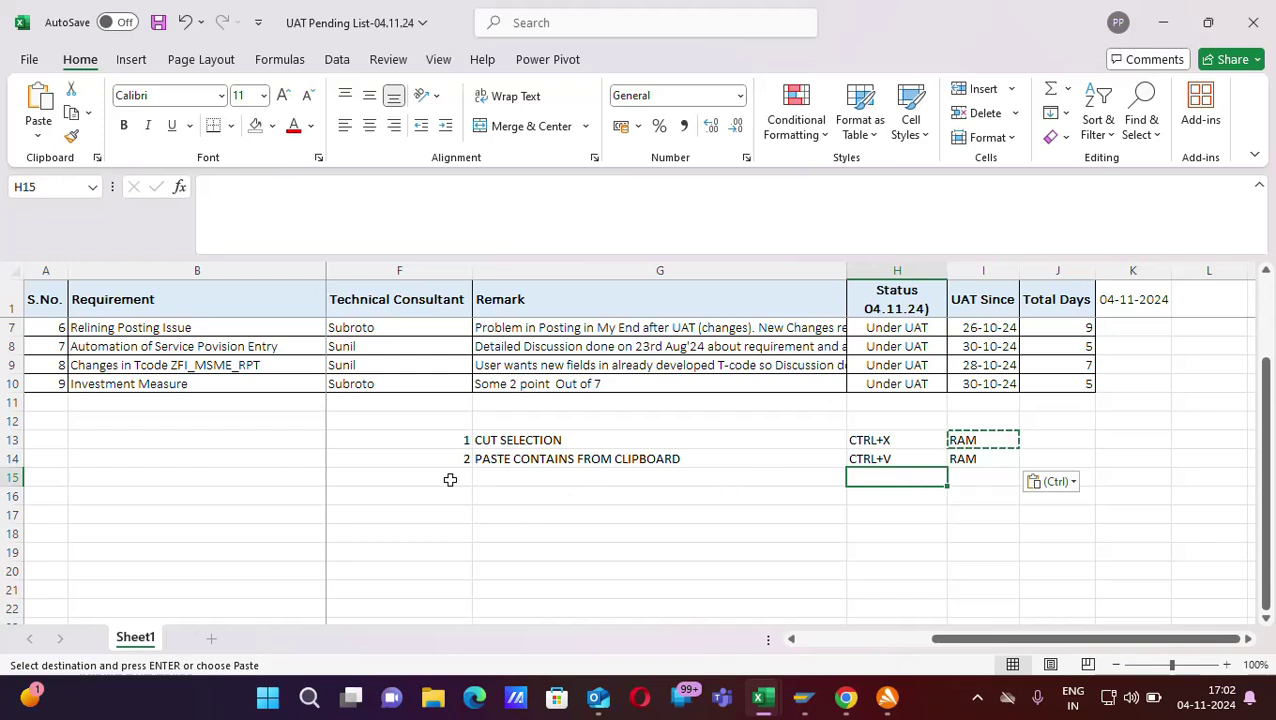
pyautogui.click(450, 479)
pyautogui.write('3')
pyautogui.press('Tab')
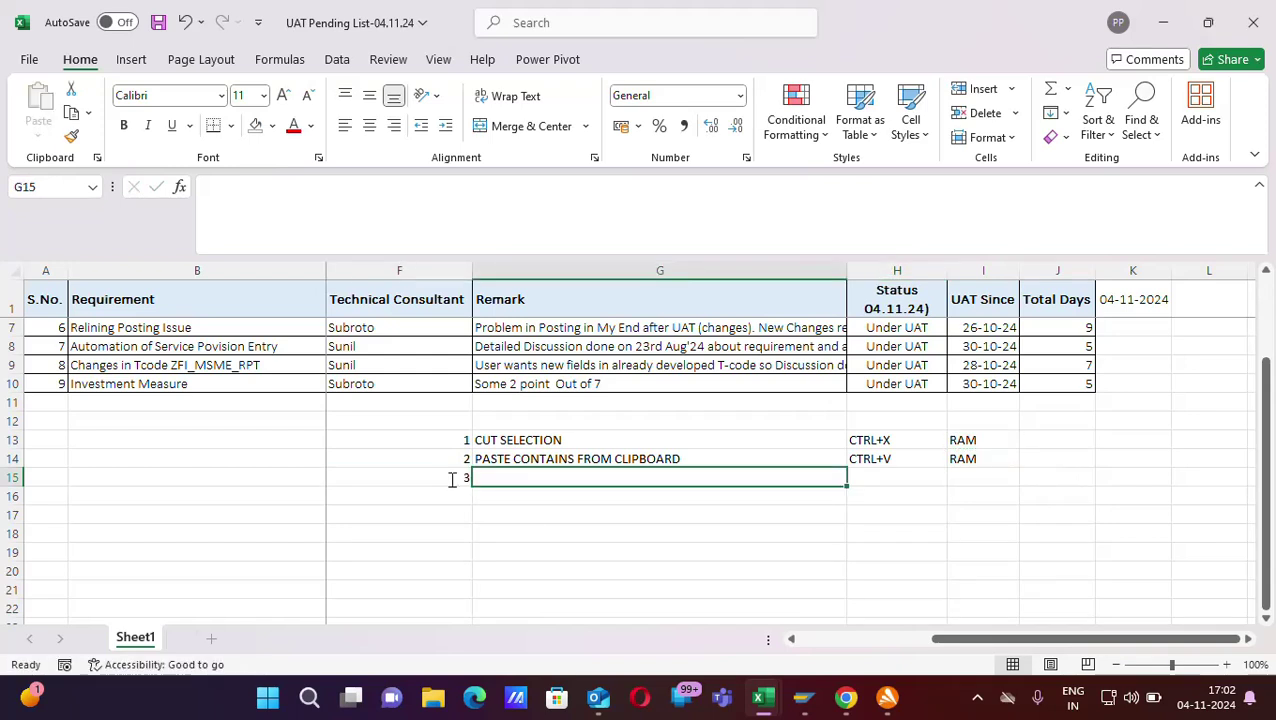
pyautogui.write('DISPLA')
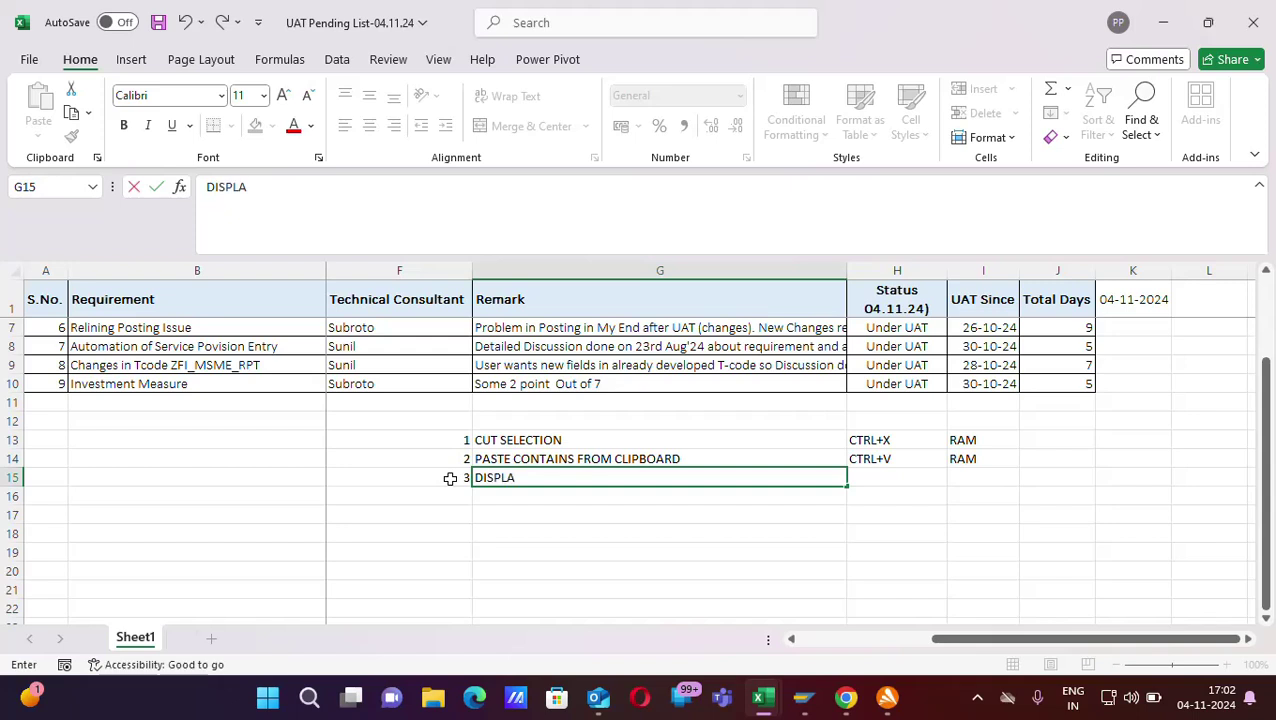
pyautogui.write('Y THE PASTE SPECIAL ')
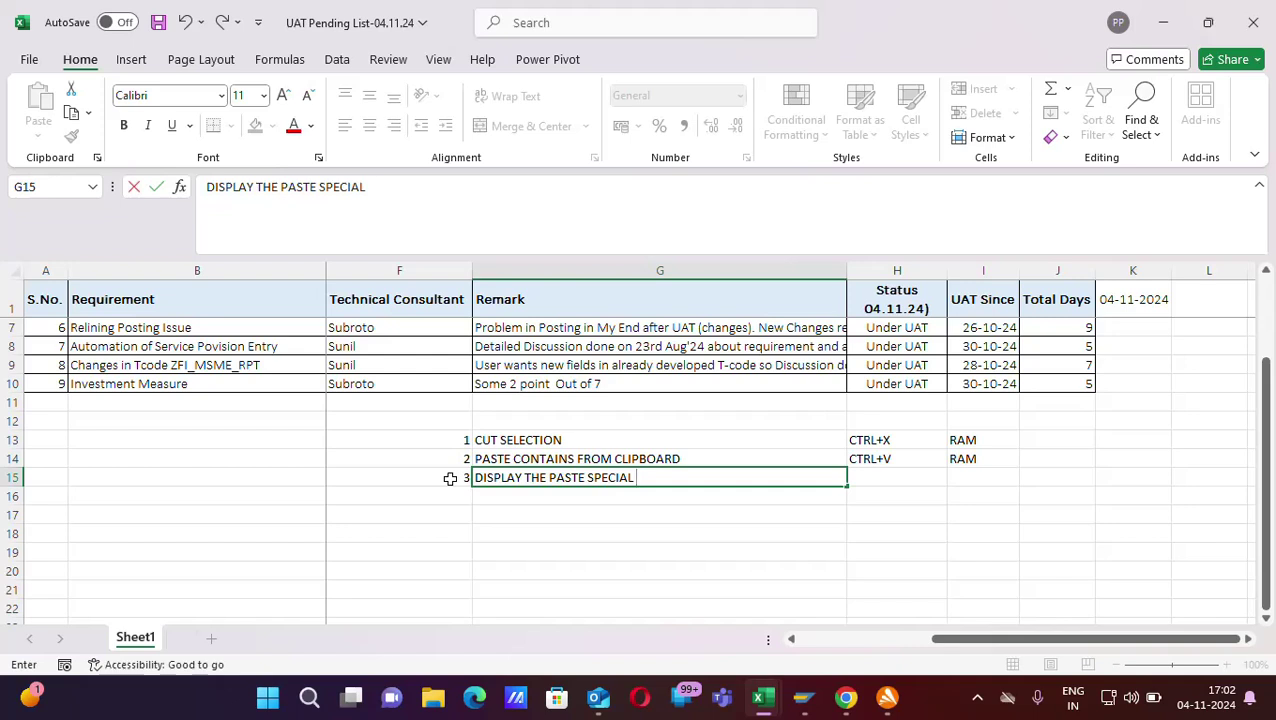
pyautogui.write('DIALOUGE BO')
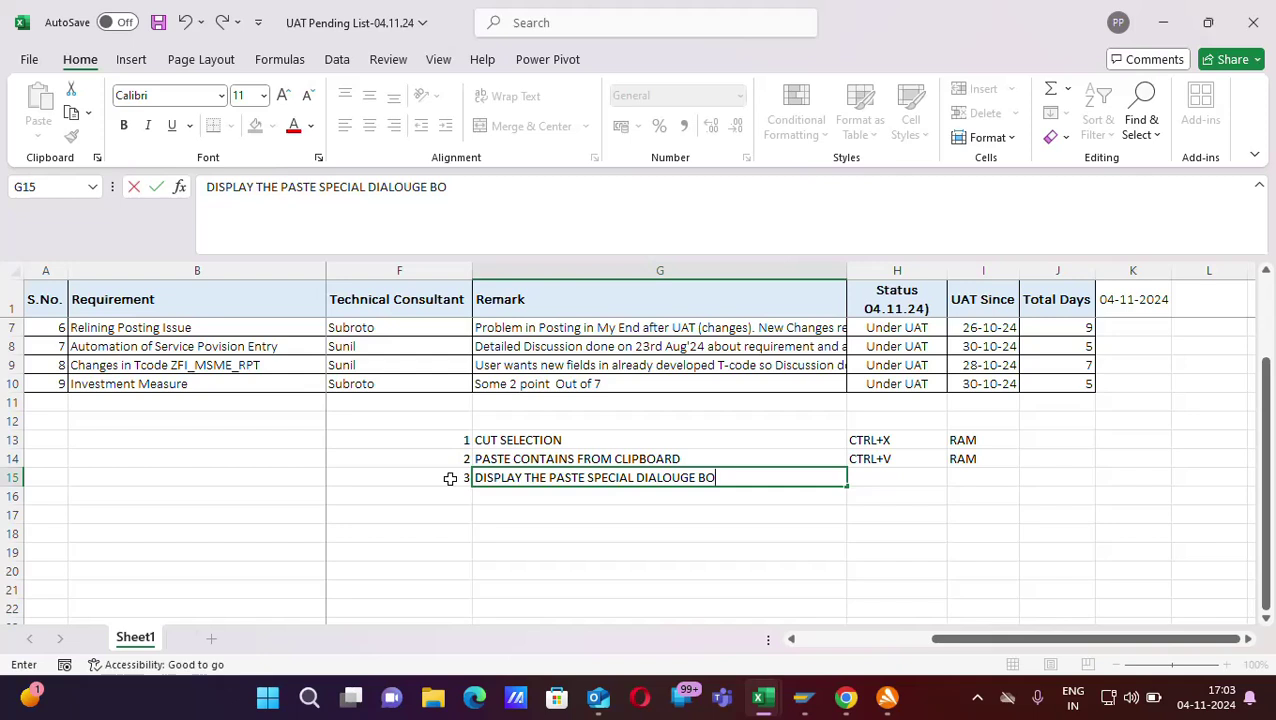
pyautogui.write('X')
pyautogui.press('Tab')
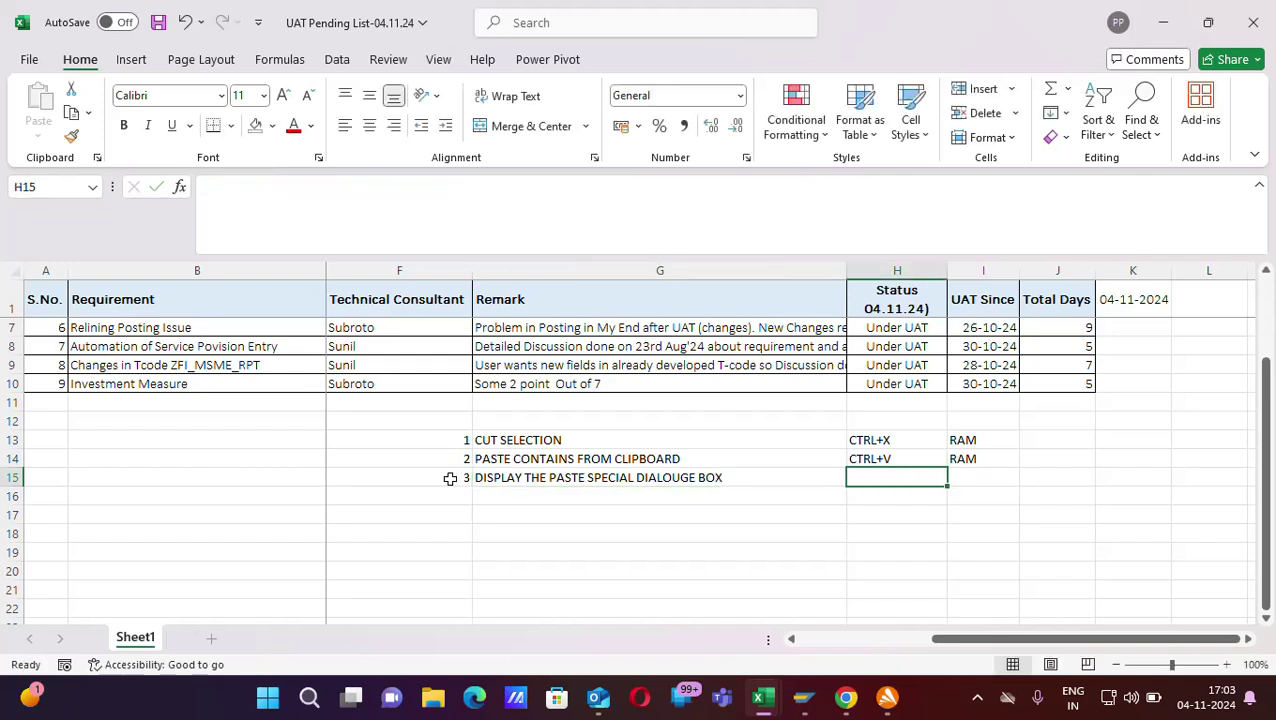
pyautogui.doubleClick(758, 478)
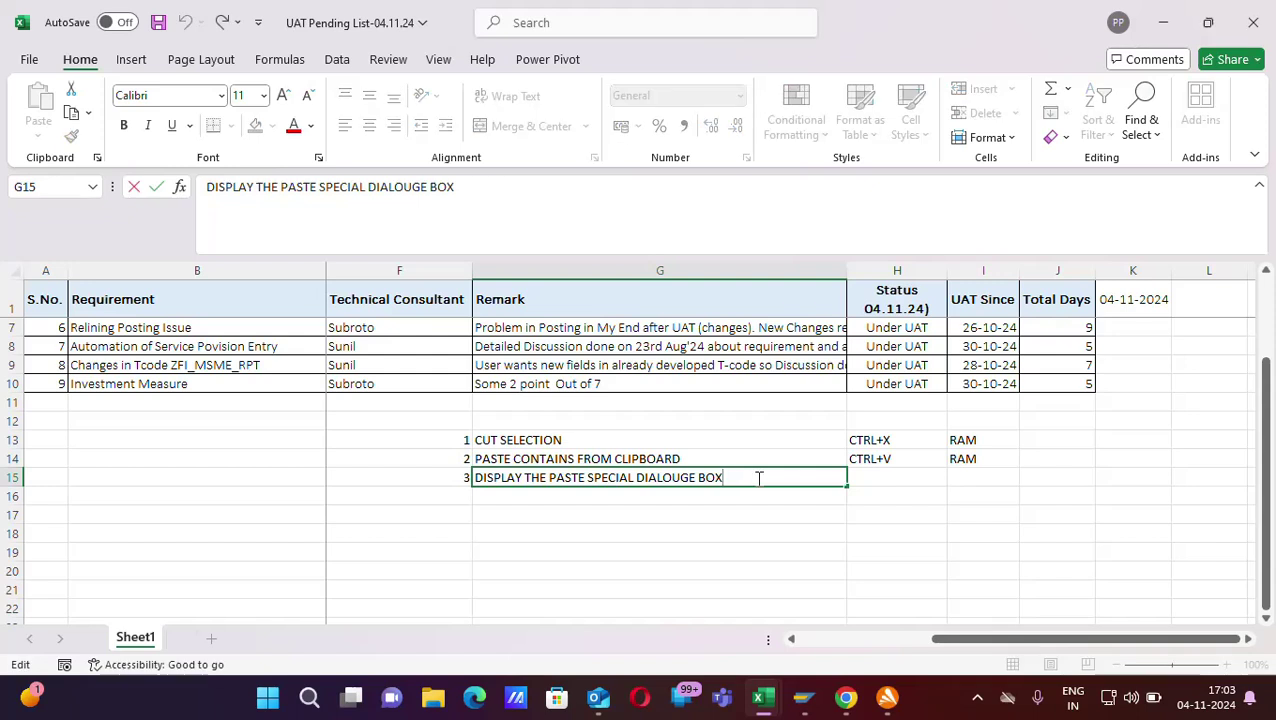
pyautogui.write('WITH')
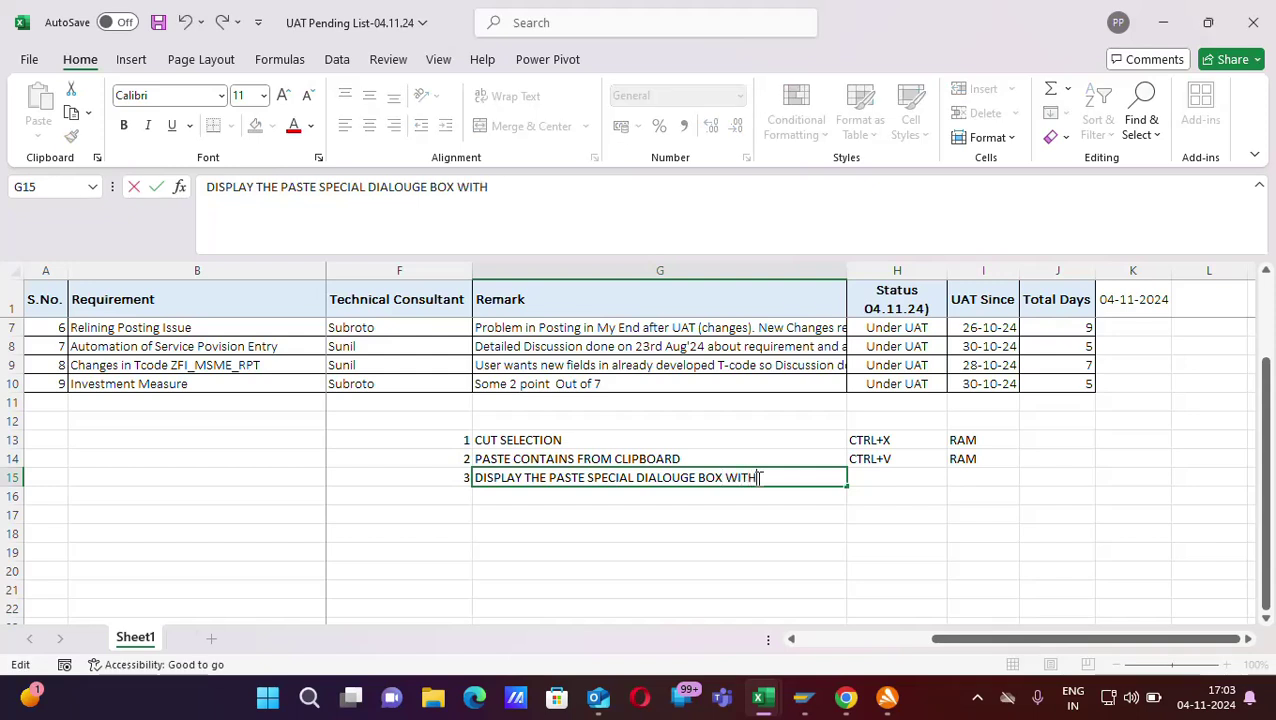
pyautogui.press('BackSpace')
pyautogui.press('BackSpace')
pyautogui.press('BackSpace')
pyautogui.press('BackSpace')
pyautogui.press('BackSpace')
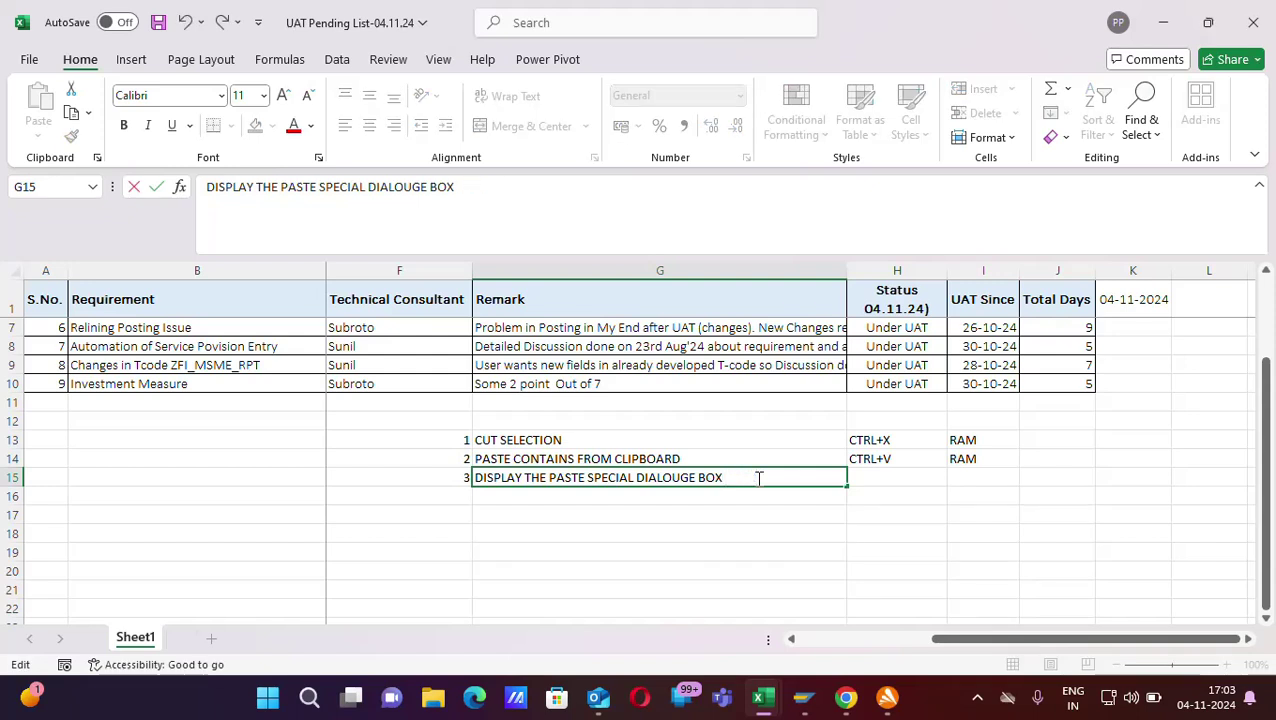
pyautogui.click(862, 477)
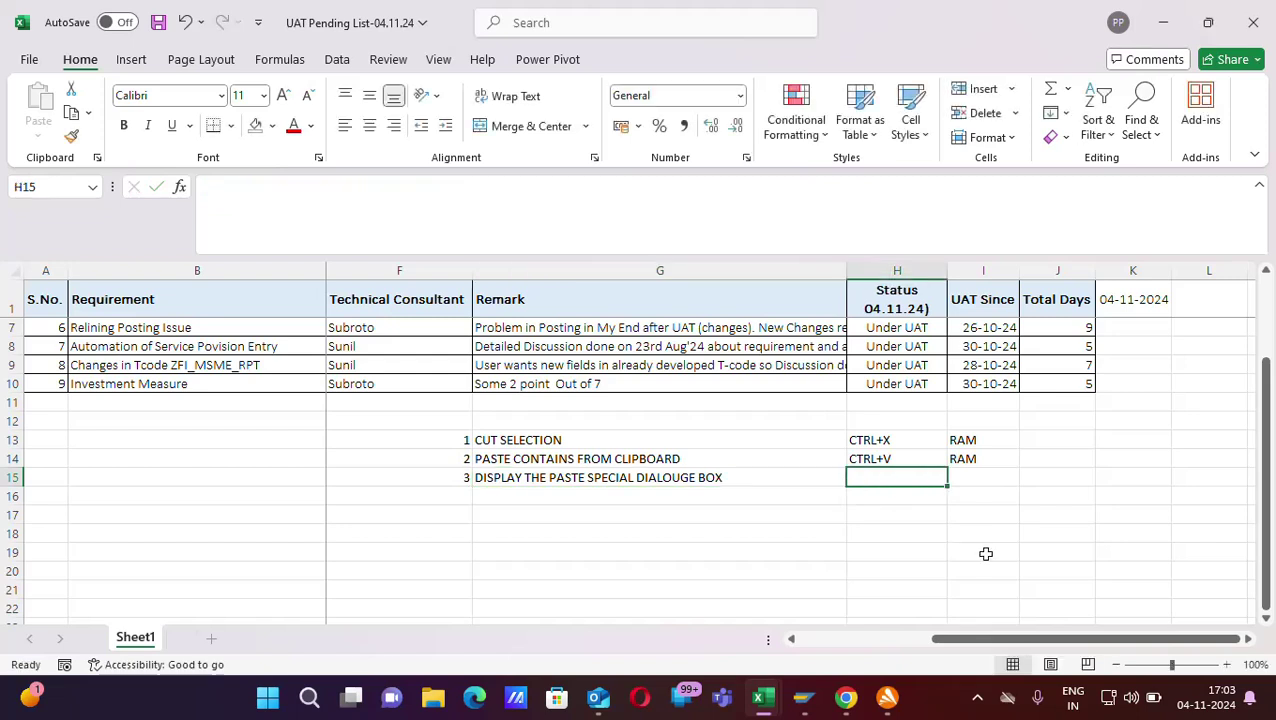
# Step: Enter the shortcut text CTRL+ALT+V in cell H15 for the paste special entry
pyautogui.write('CTRL')
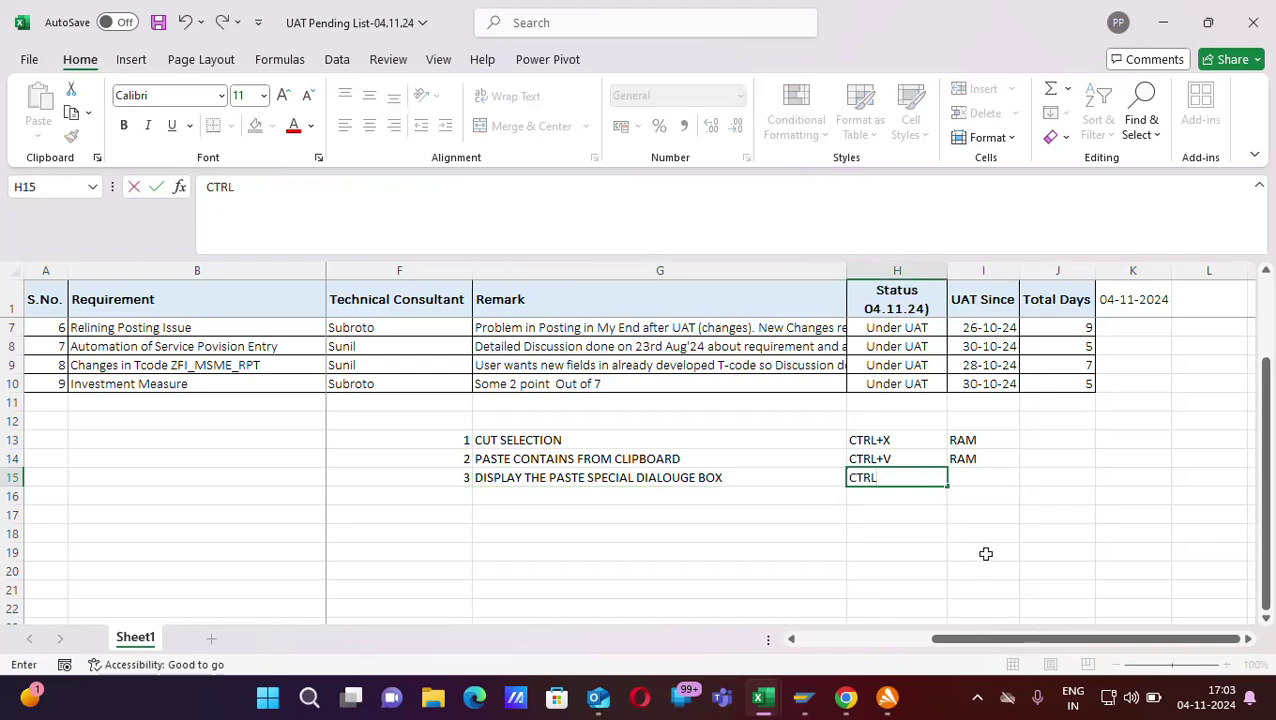
pyautogui.write('+ALT+V')
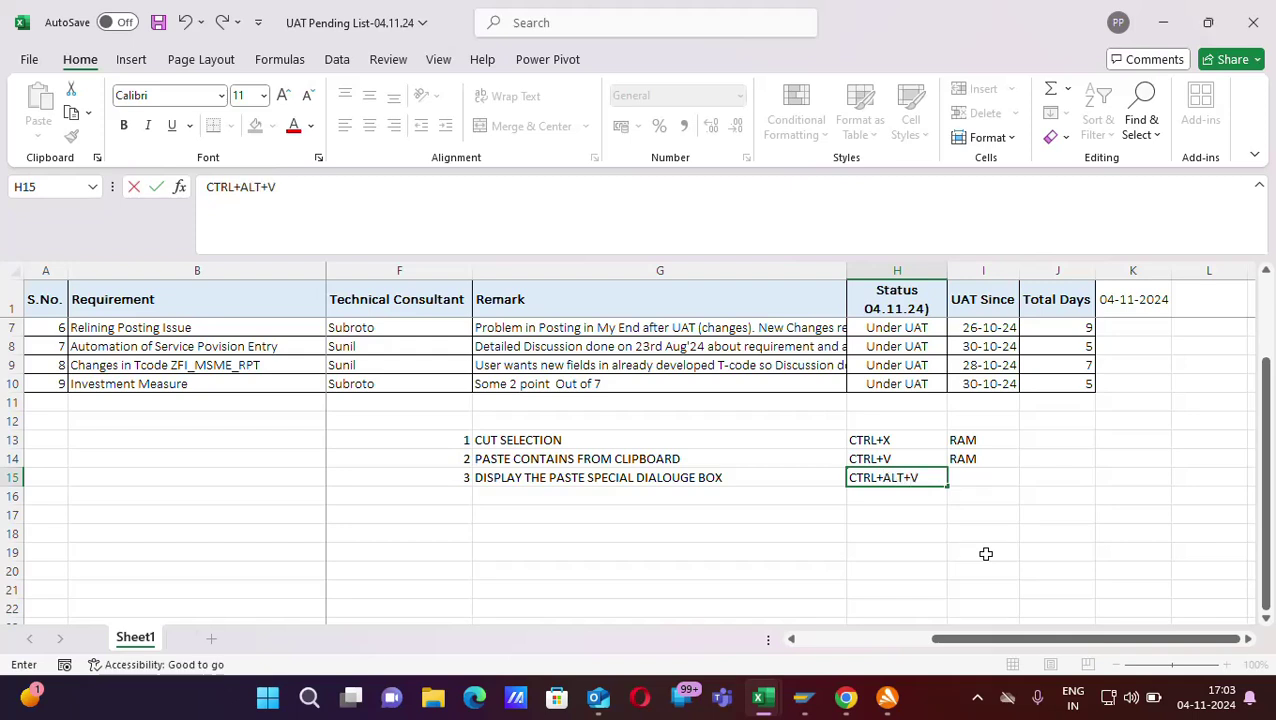
pyautogui.click(915, 532)
pyautogui.click(903, 478)
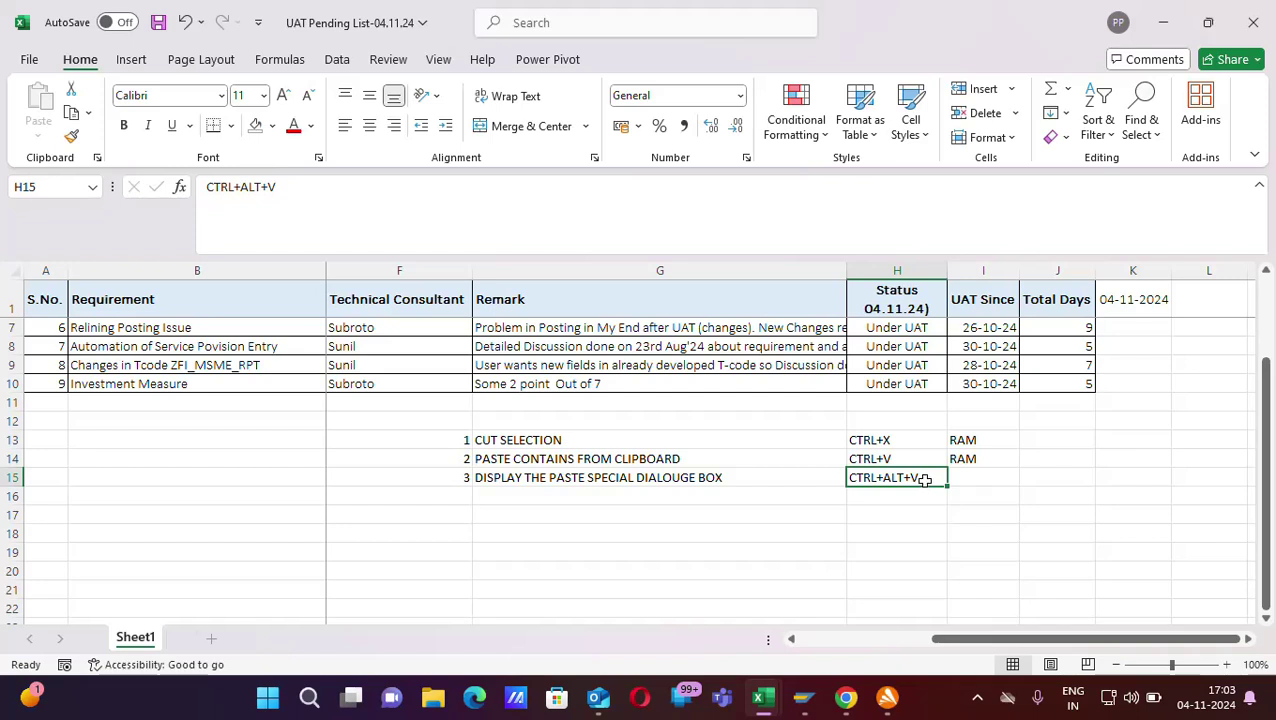
# Step: Copy the sample text RAM from cell I14 and paste it into I15 as values only using Paste Special
pyautogui.click(986, 456)
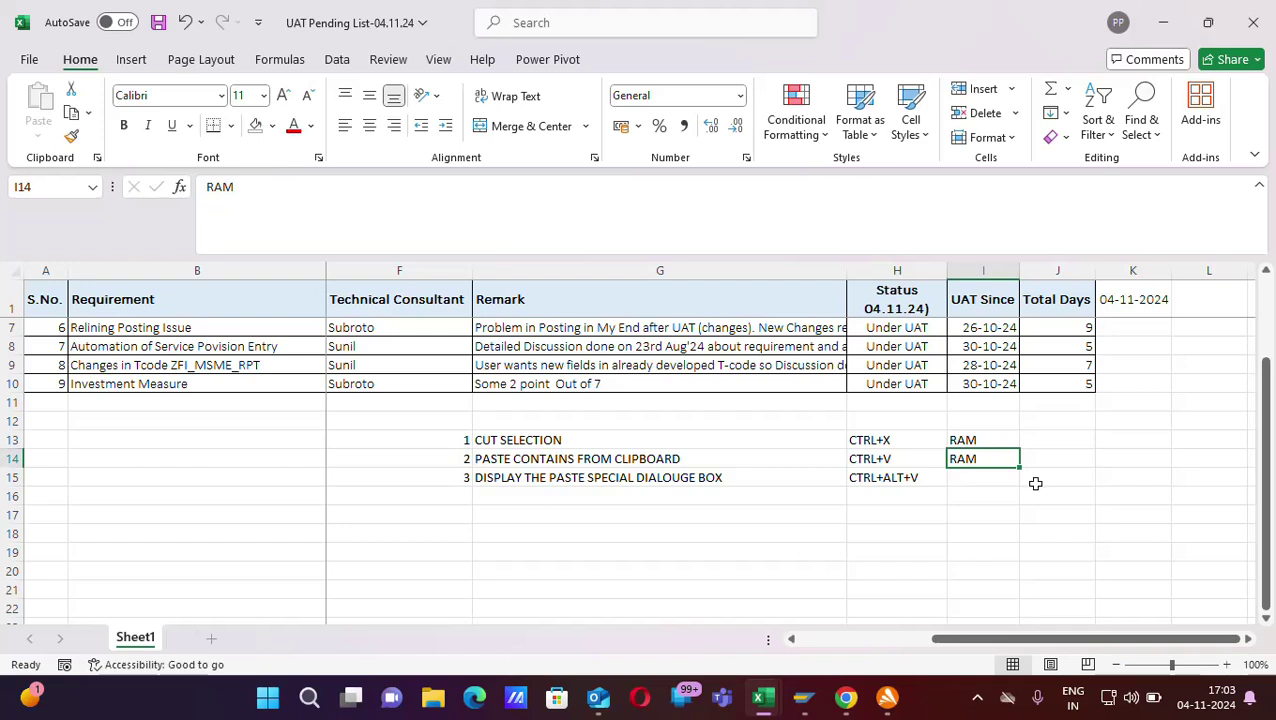
pyautogui.hotkey('ctrl', 'x')
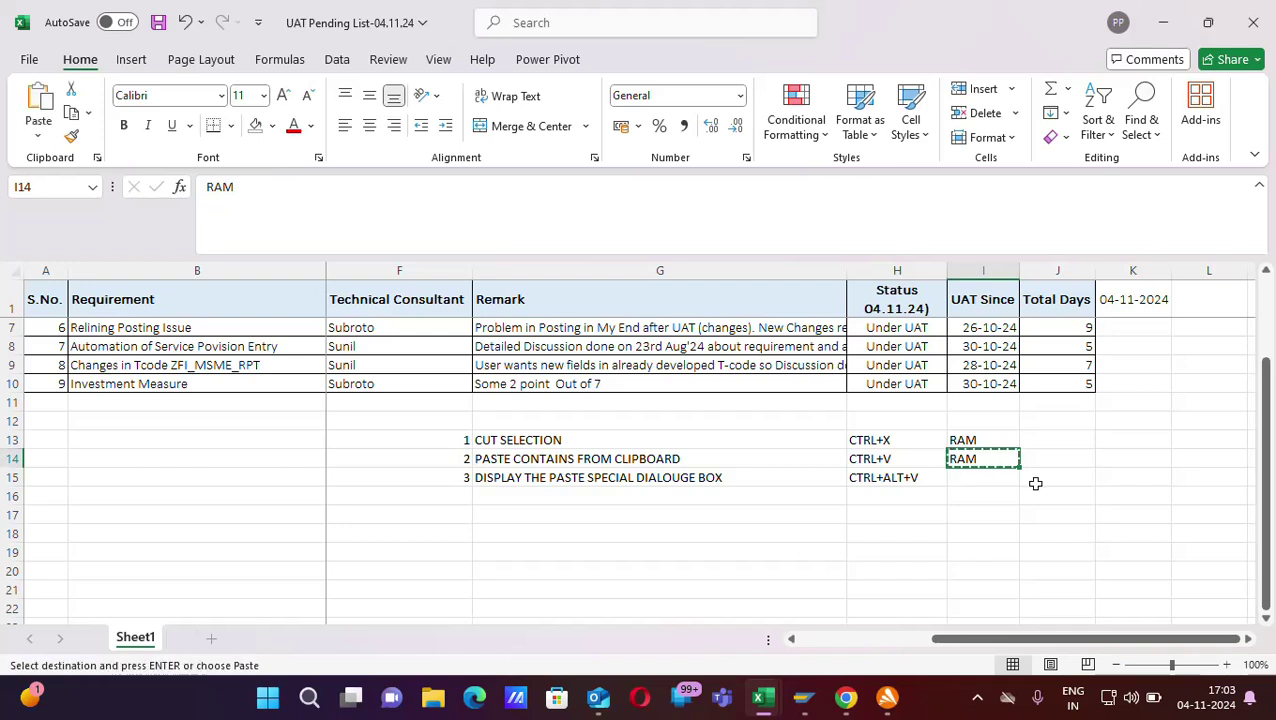
pyautogui.click(988, 479)
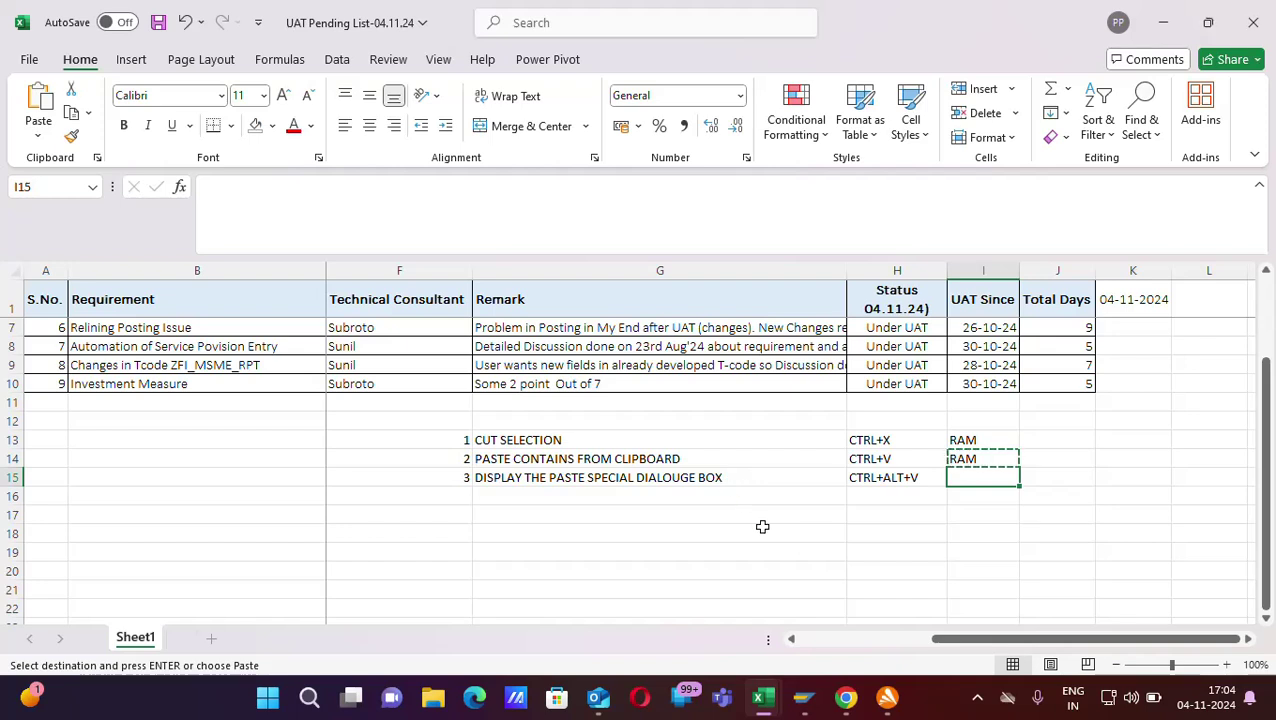
pyautogui.hotkey('ctrl', 'alt', 'v')
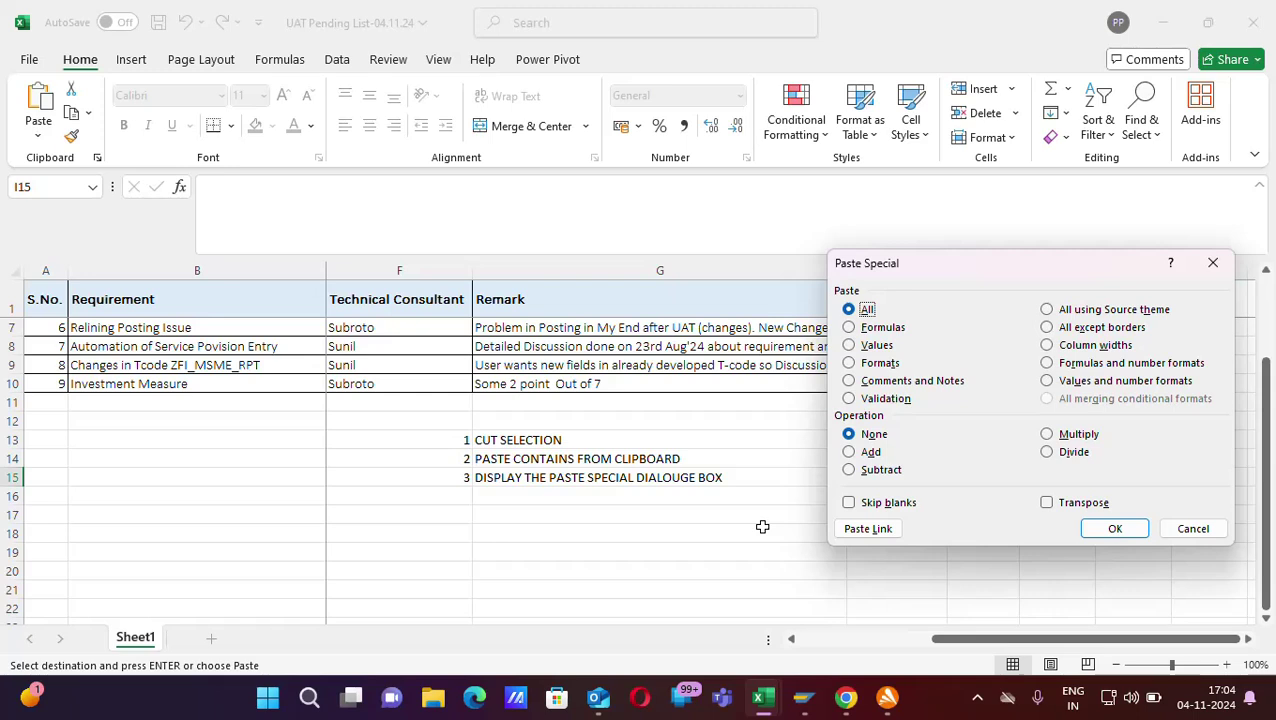
pyautogui.click(849, 328)
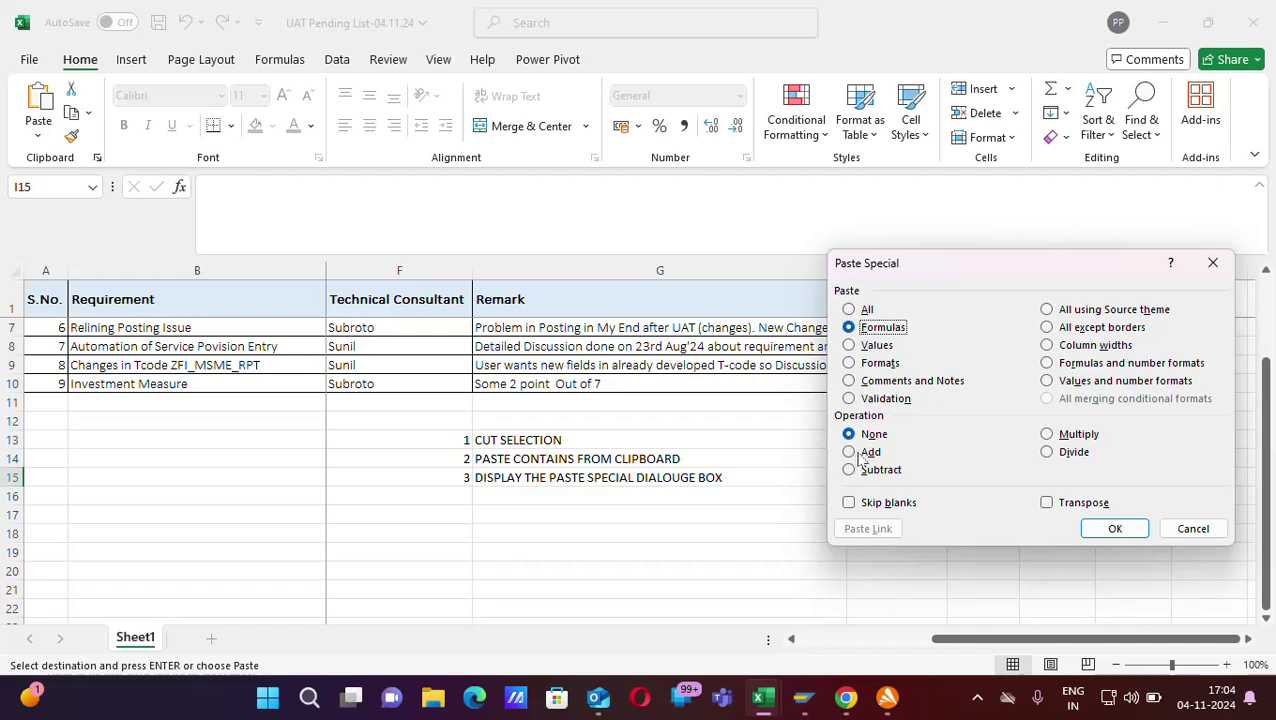
pyautogui.click(849, 345)
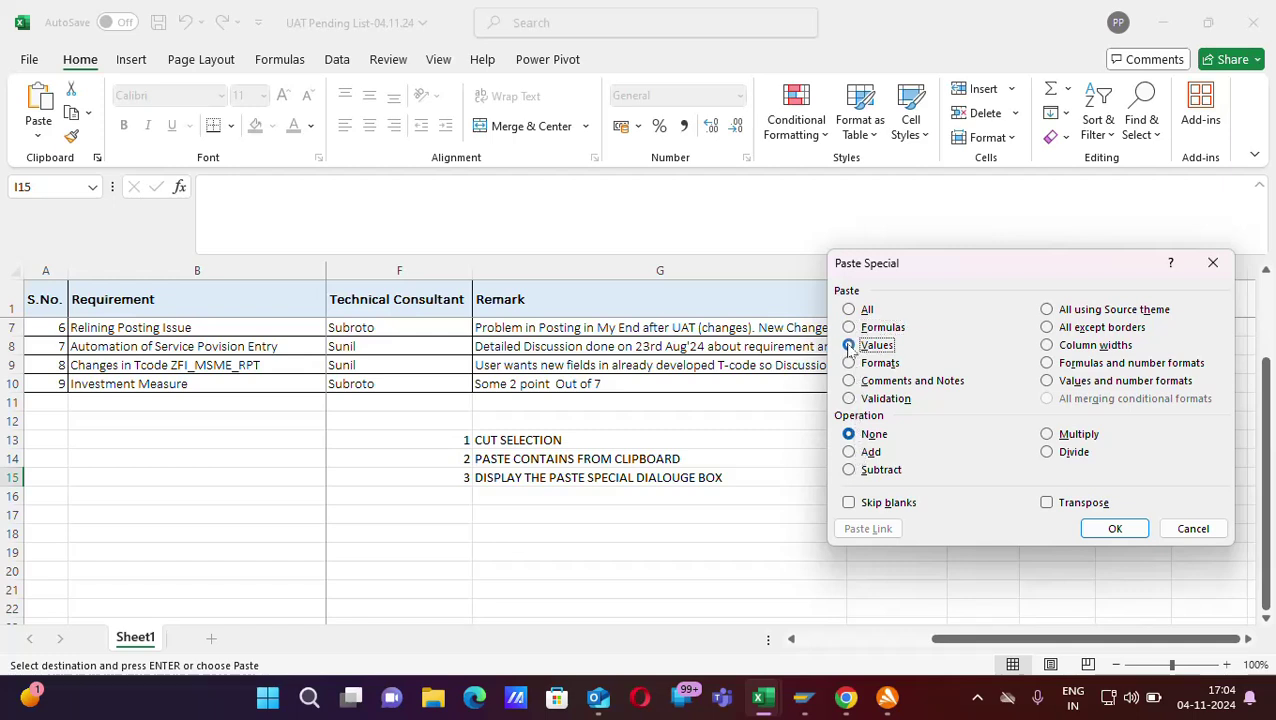
pyautogui.click(1115, 529)
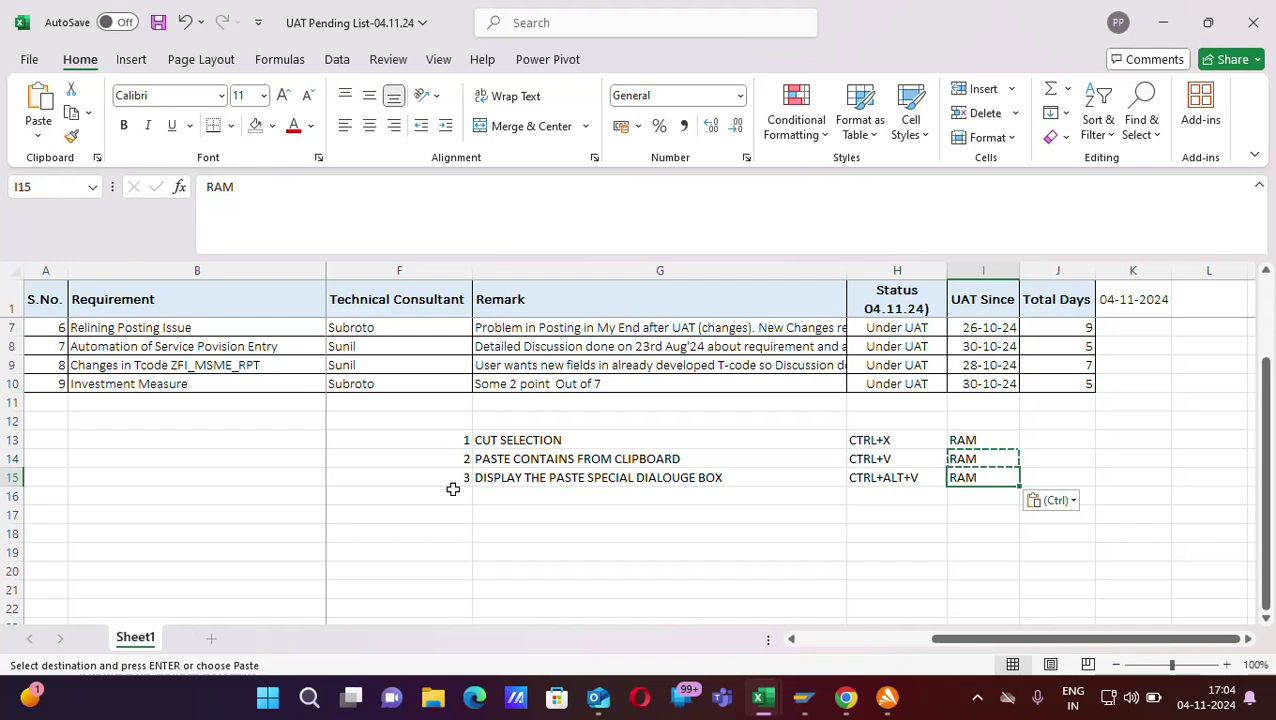
# Step: Number the fourth entry 4 in F16 and describe it in G16 as DISPLAY FIND & REPLACE BOC WITH FIND TAB SELECTION
pyautogui.click(451, 490)
pyautogui.write('4')
pyautogui.press('Tab')
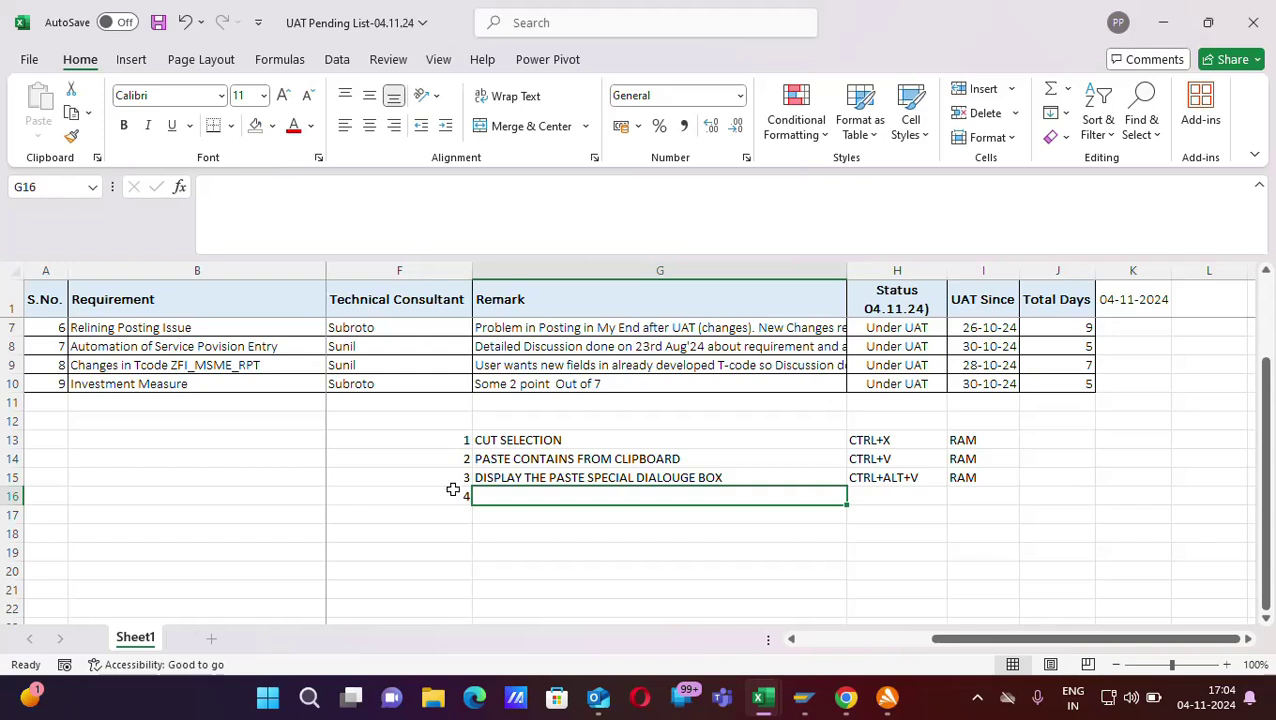
pyautogui.write('DISPLAY ')
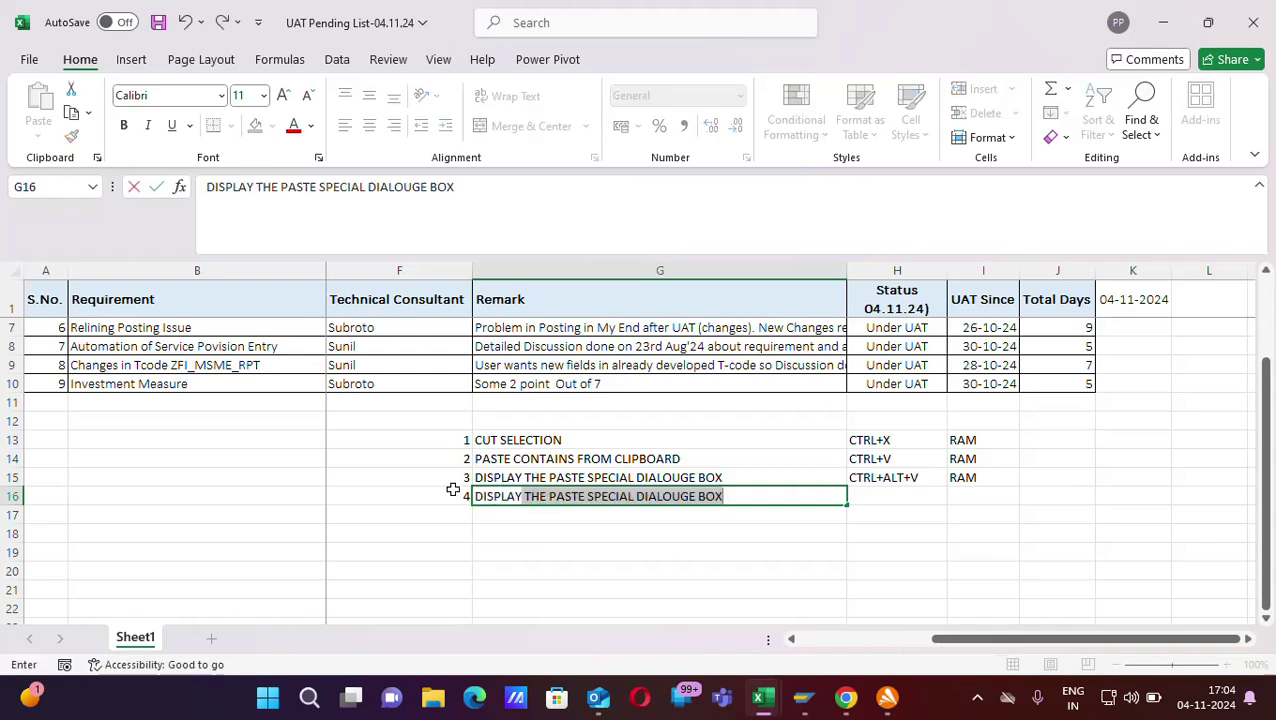
pyautogui.write('FIND')
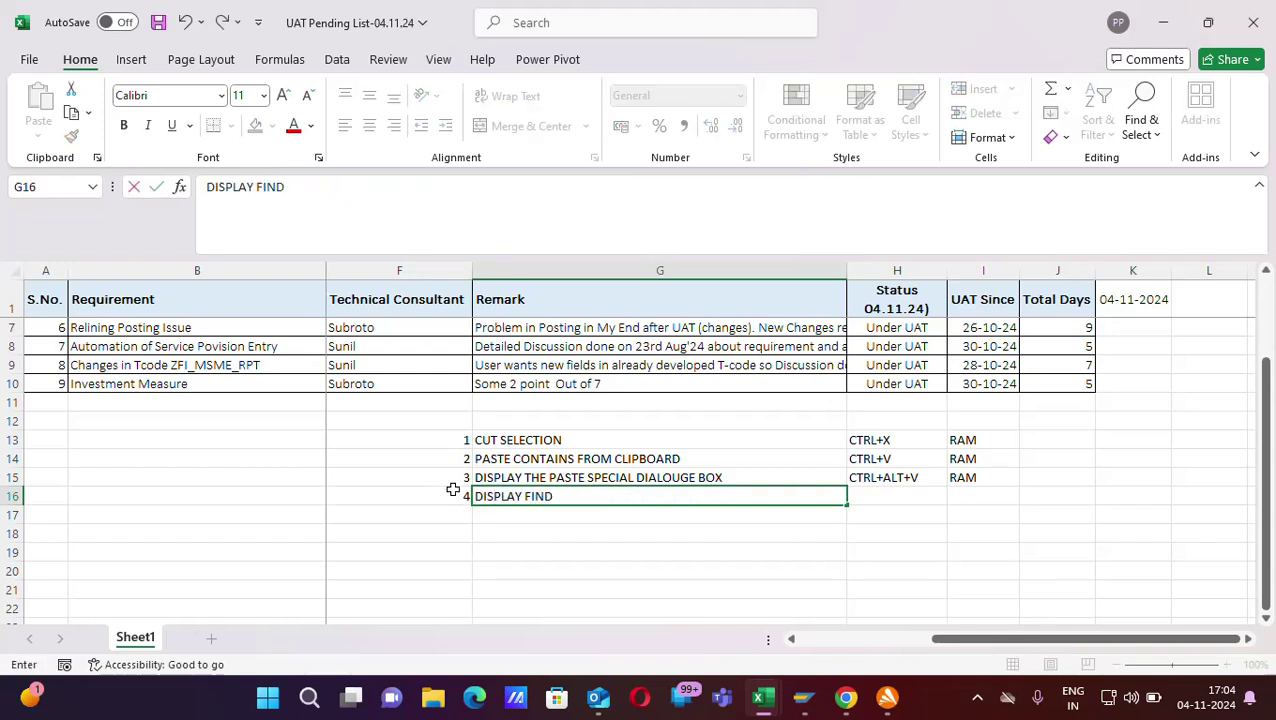
pyautogui.write(' & REPLACE BOC')
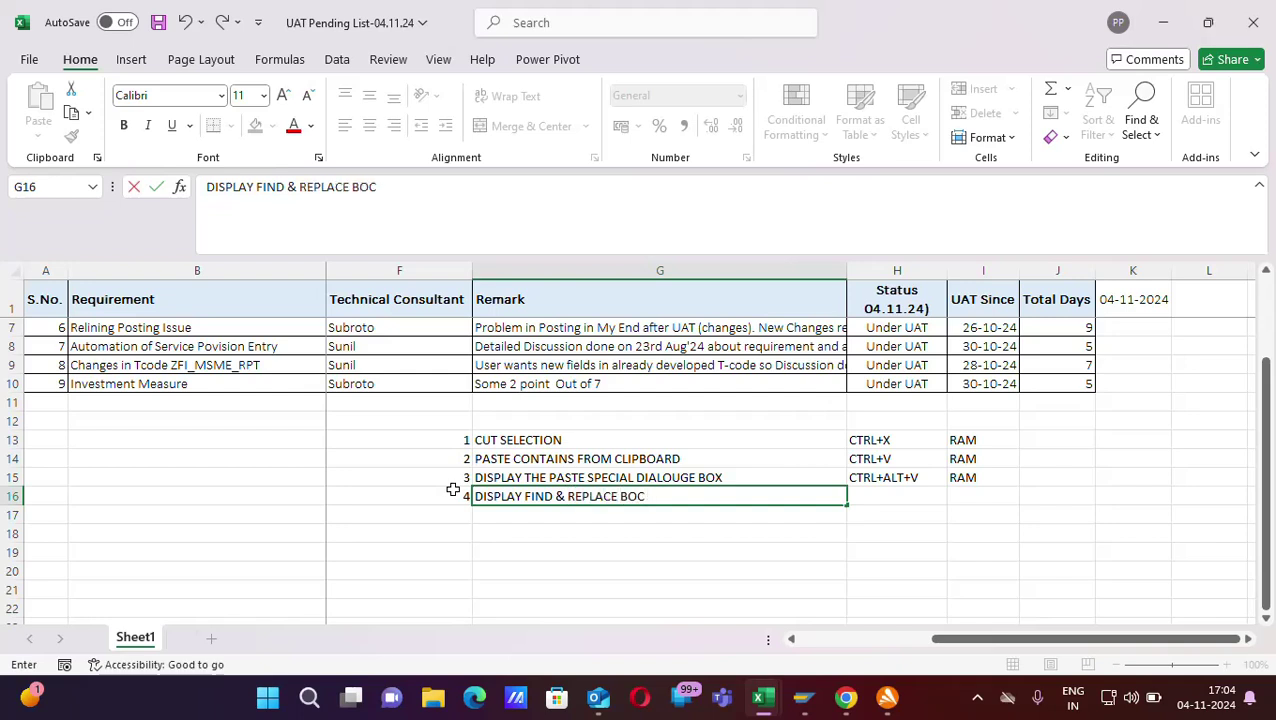
pyautogui.write(' WITH FIND T')
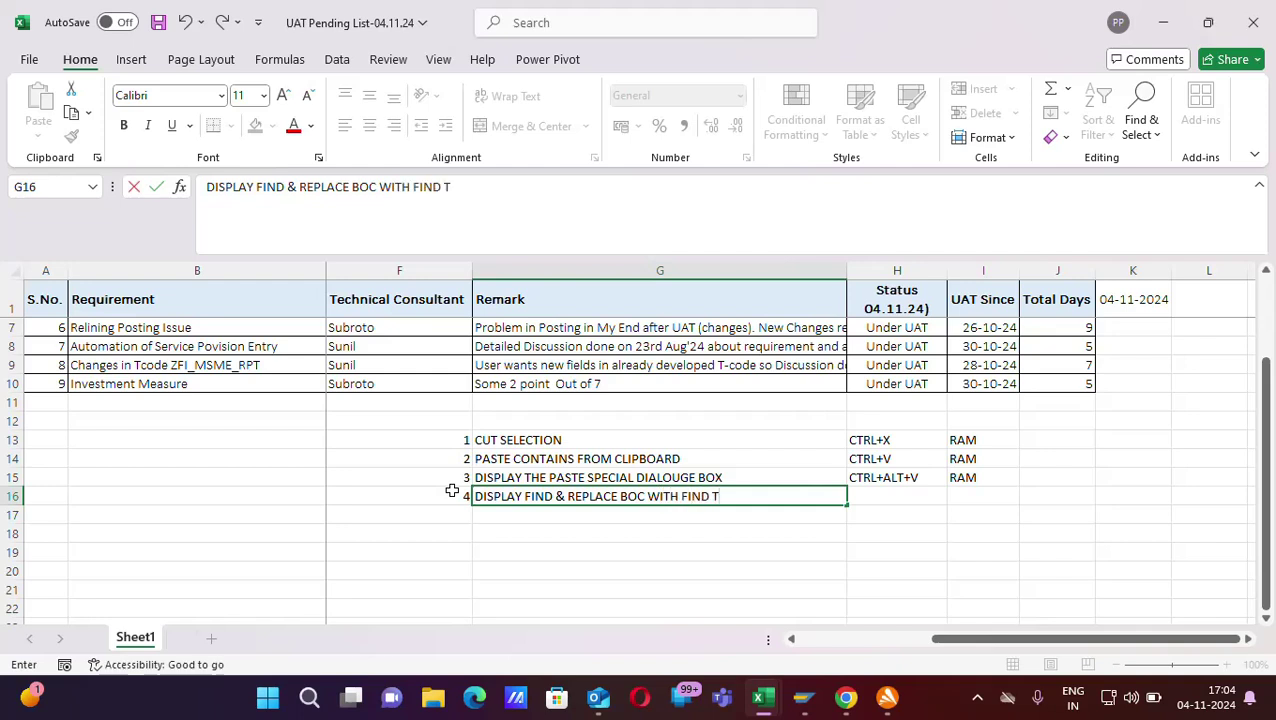
pyautogui.write('AB SELECTION')
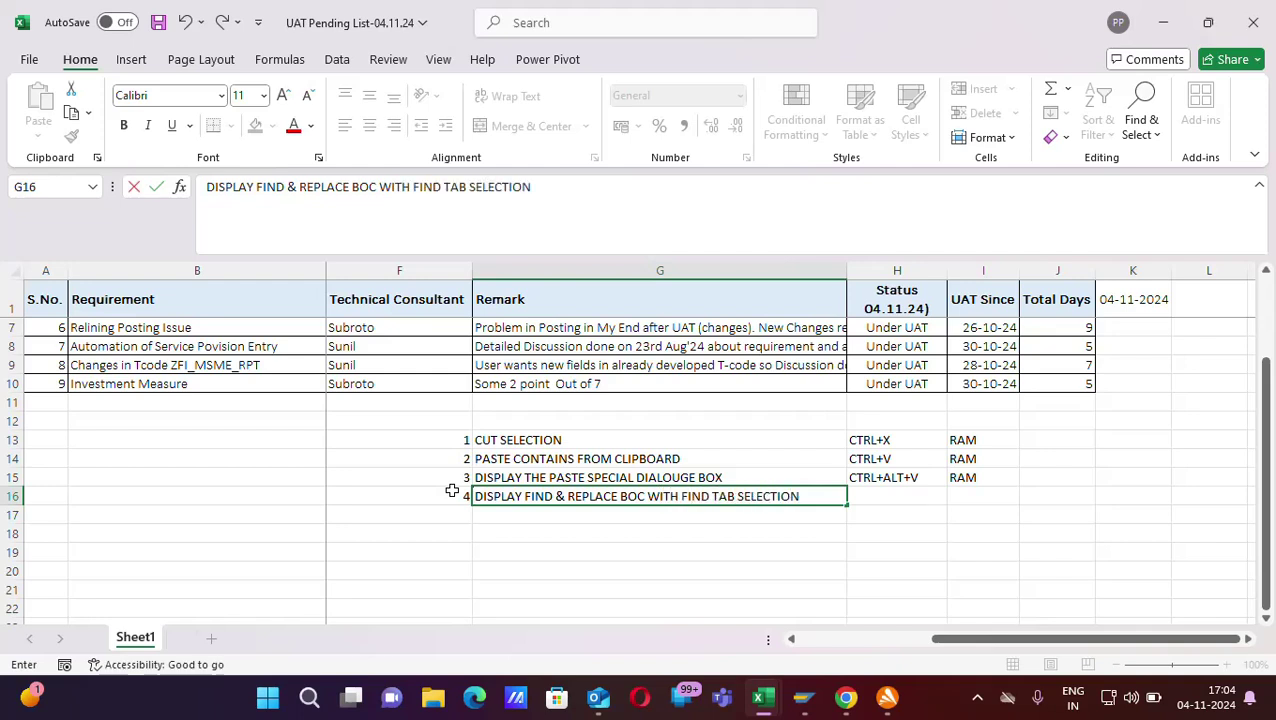
pyautogui.click(581, 561)
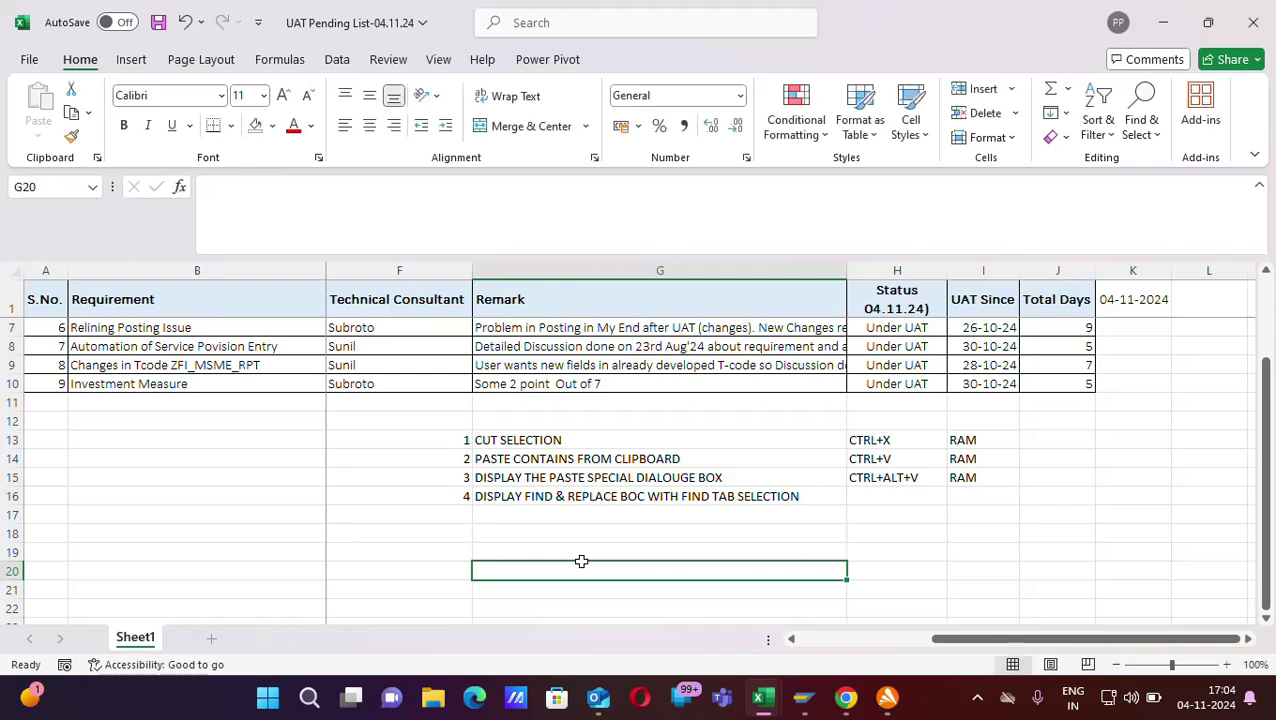
# Step: Correct the misspelled word BOC to BOX in the description in cell G16
pyautogui.click(625, 497)
pyautogui.doubleClick(645, 496)
pyautogui.press('BackSpace')
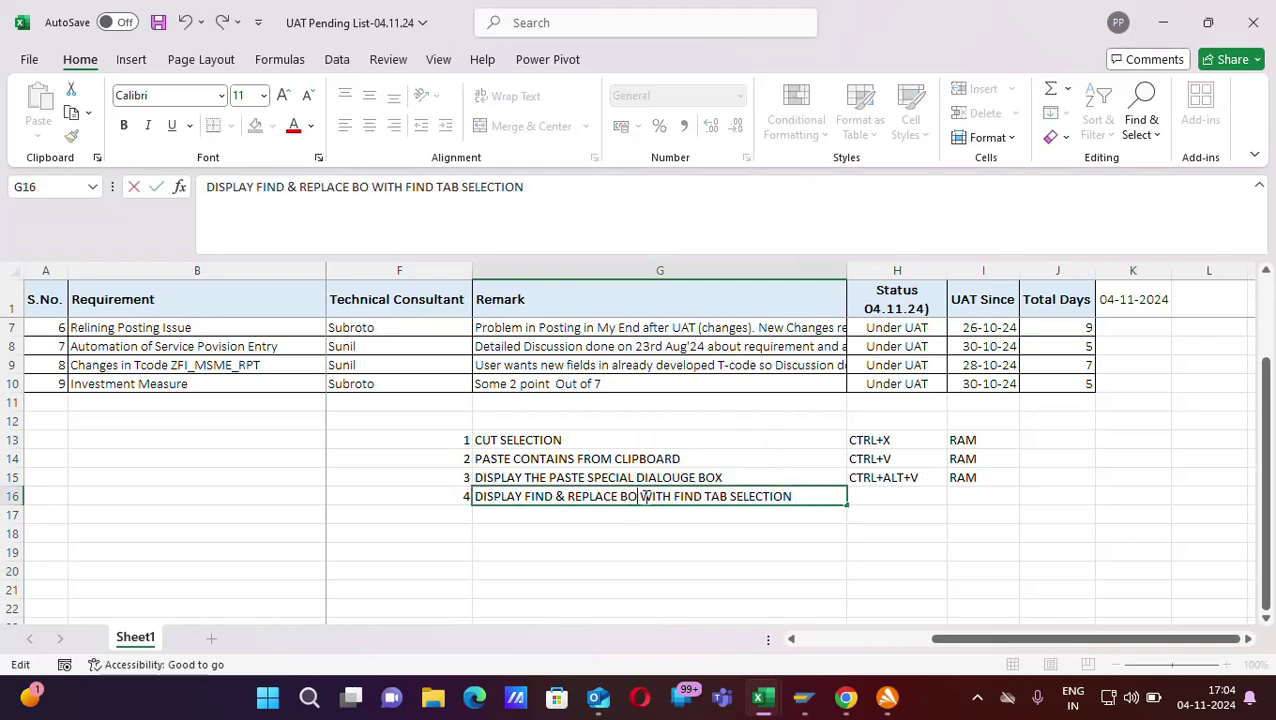
pyautogui.write('X')
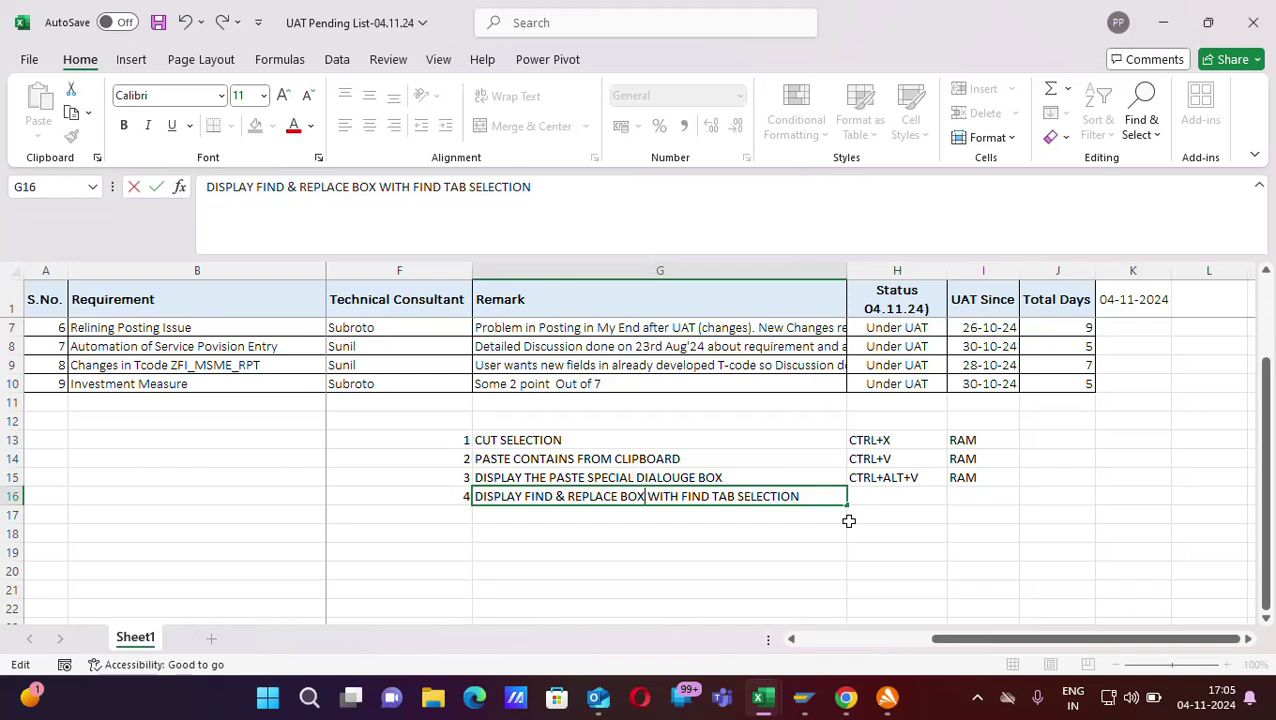
# Step: Enter the shortcut text CTRL+F in cell H16 for the find entry
pyautogui.click(884, 494)
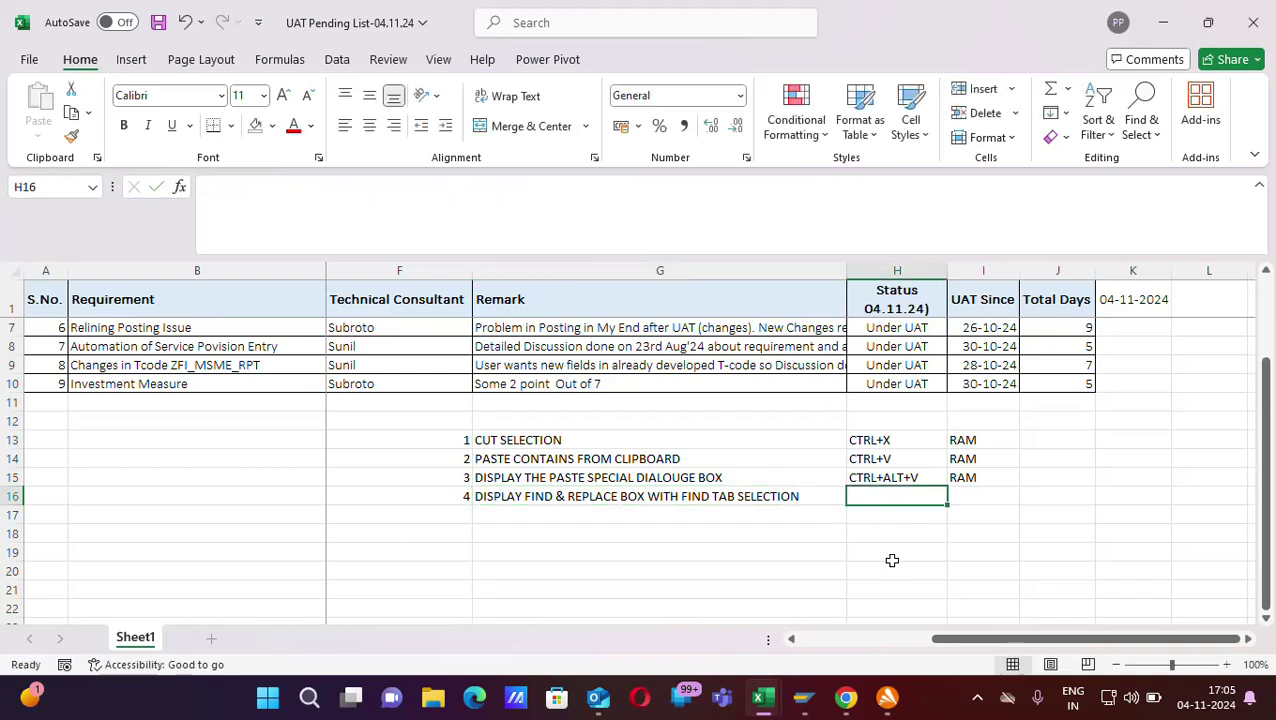
pyautogui.write('CTRL')
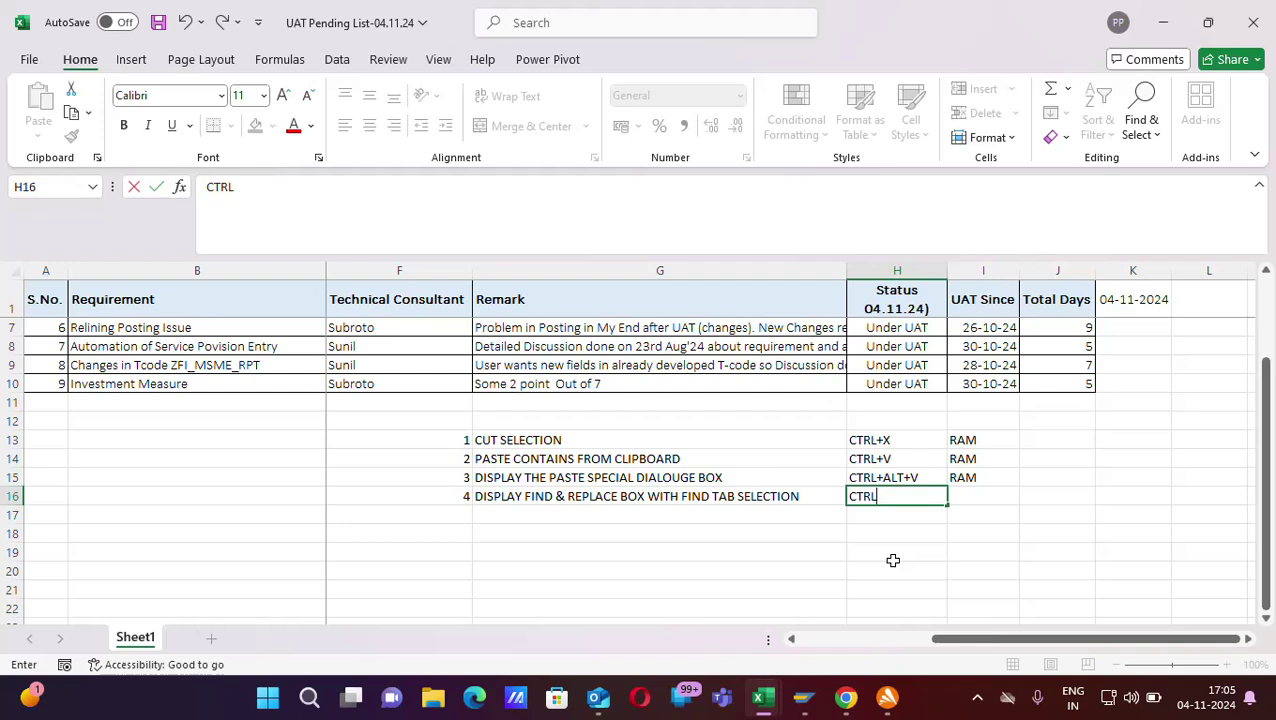
pyautogui.write('+F')
pyautogui.click(932, 545)
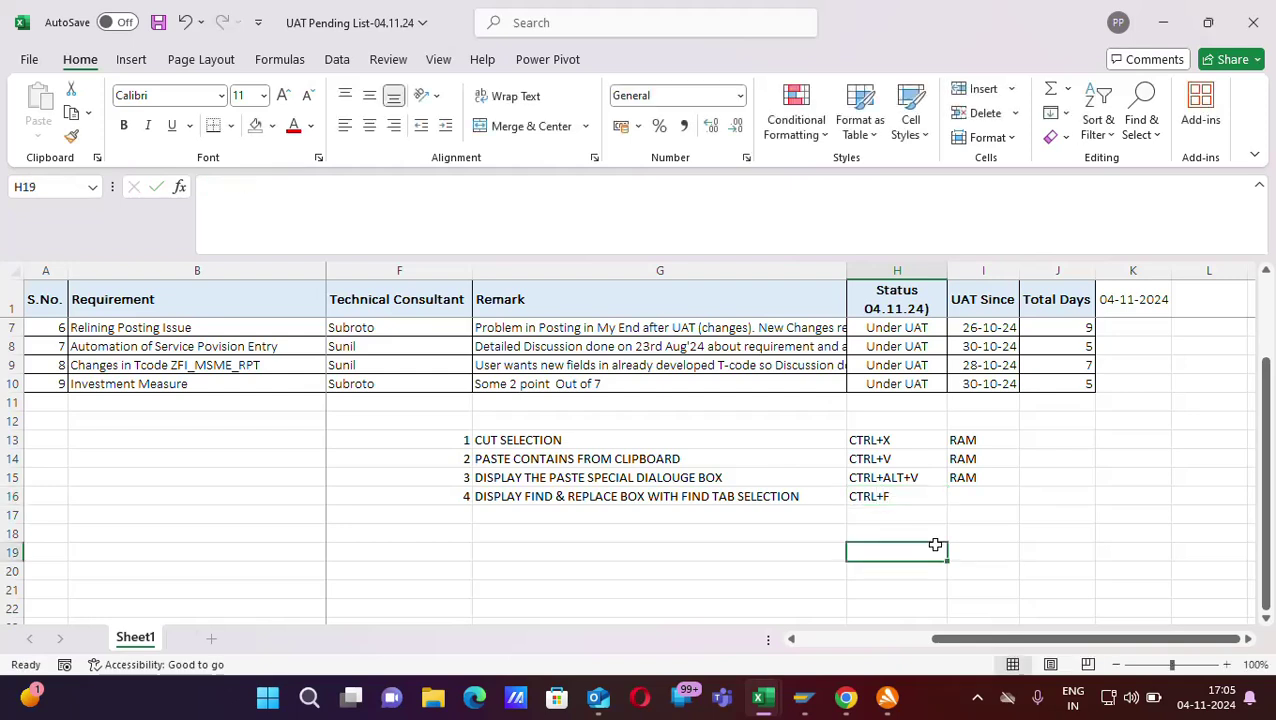
# Step: Search the sheet for RAM with Find, step through its occurrences in column I, and close the search
pyautogui.click(968, 496)
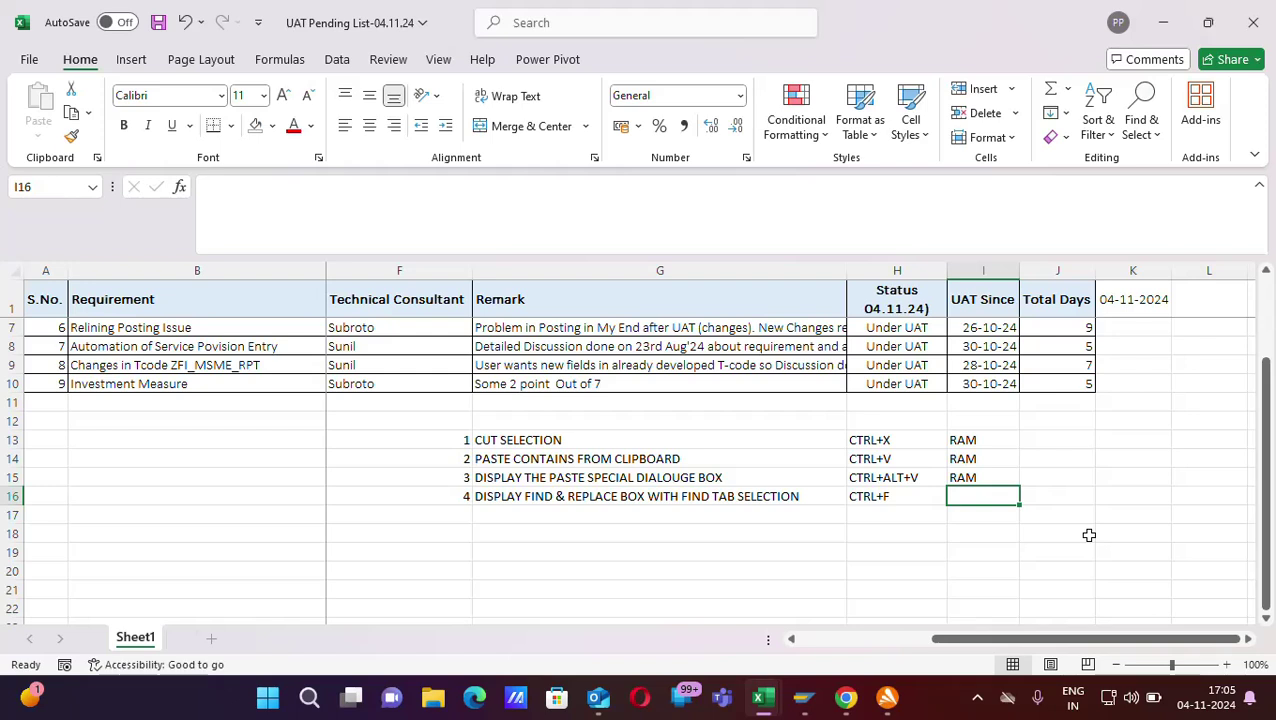
pyautogui.hotkey('ctrl', 'f')
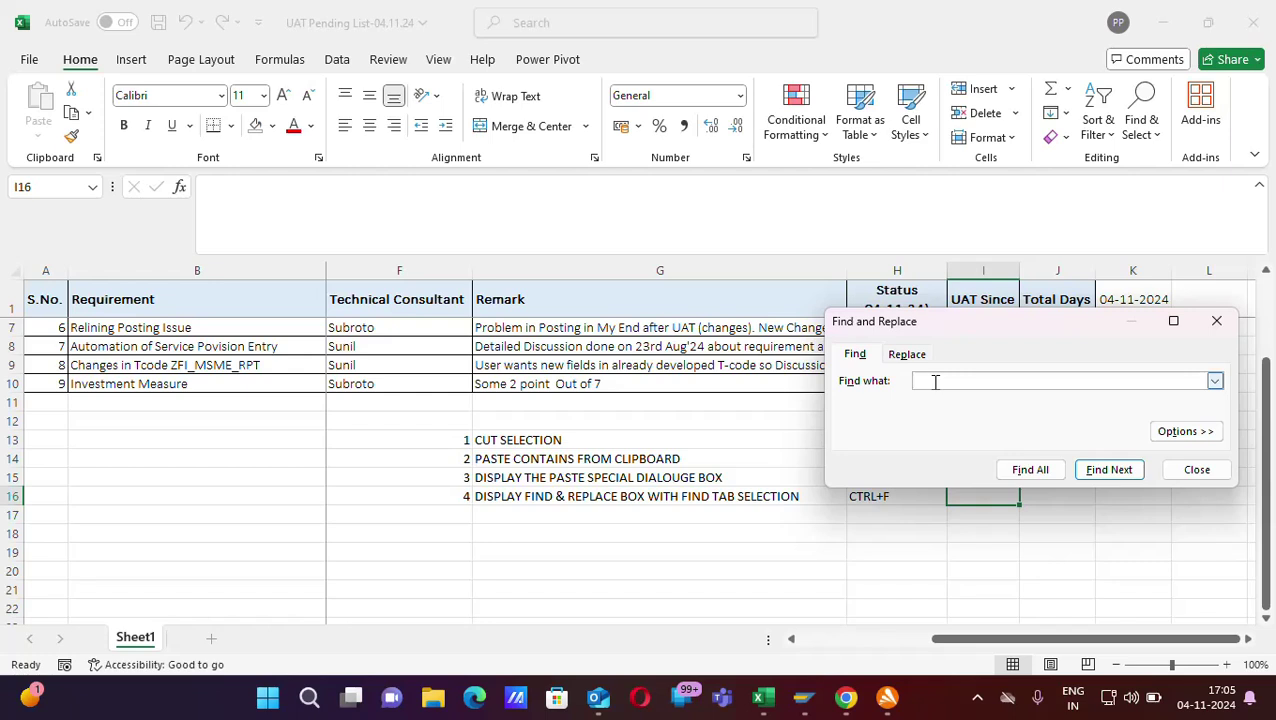
pyautogui.write('RAM')
pyautogui.press('Return')
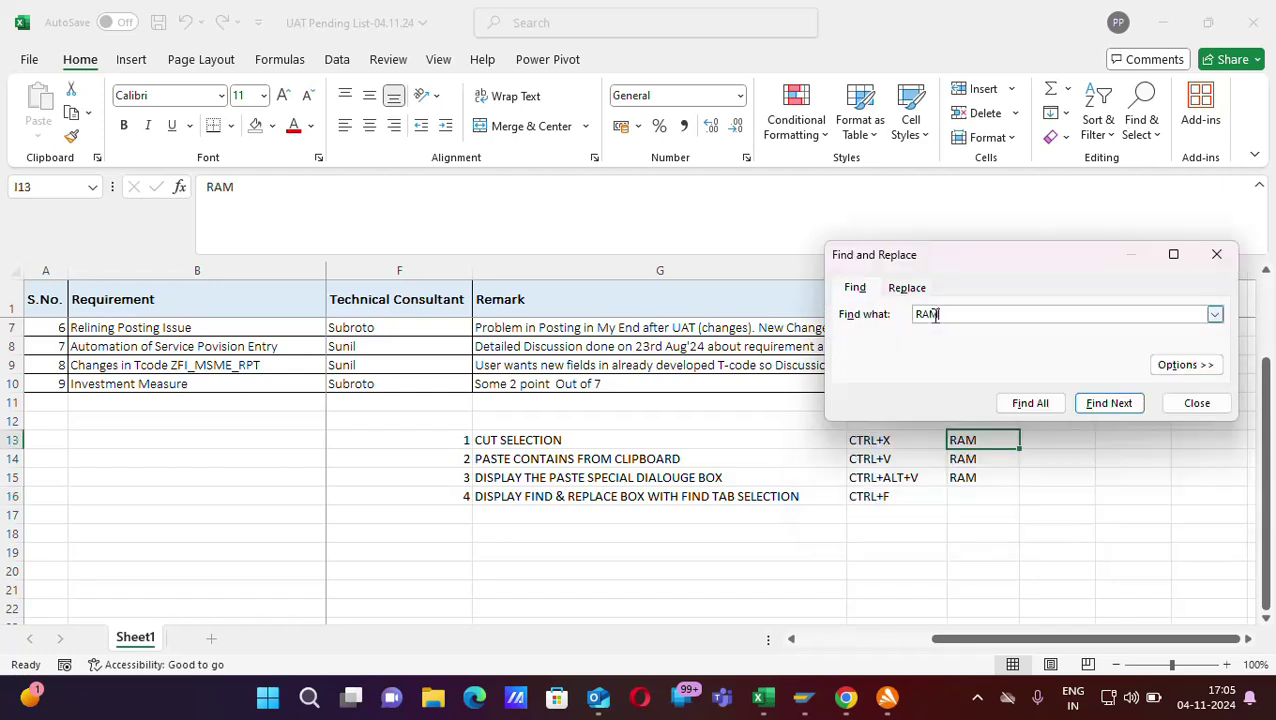
pyautogui.press('Return')
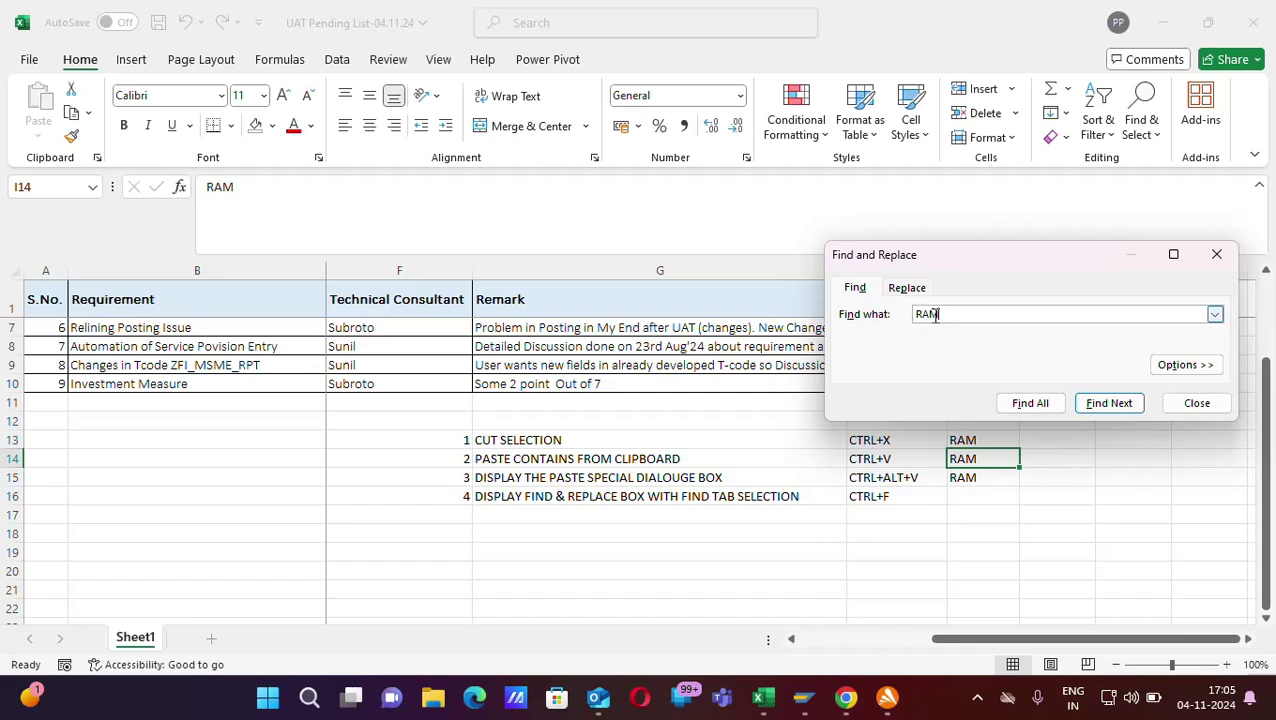
pyautogui.press('Return')
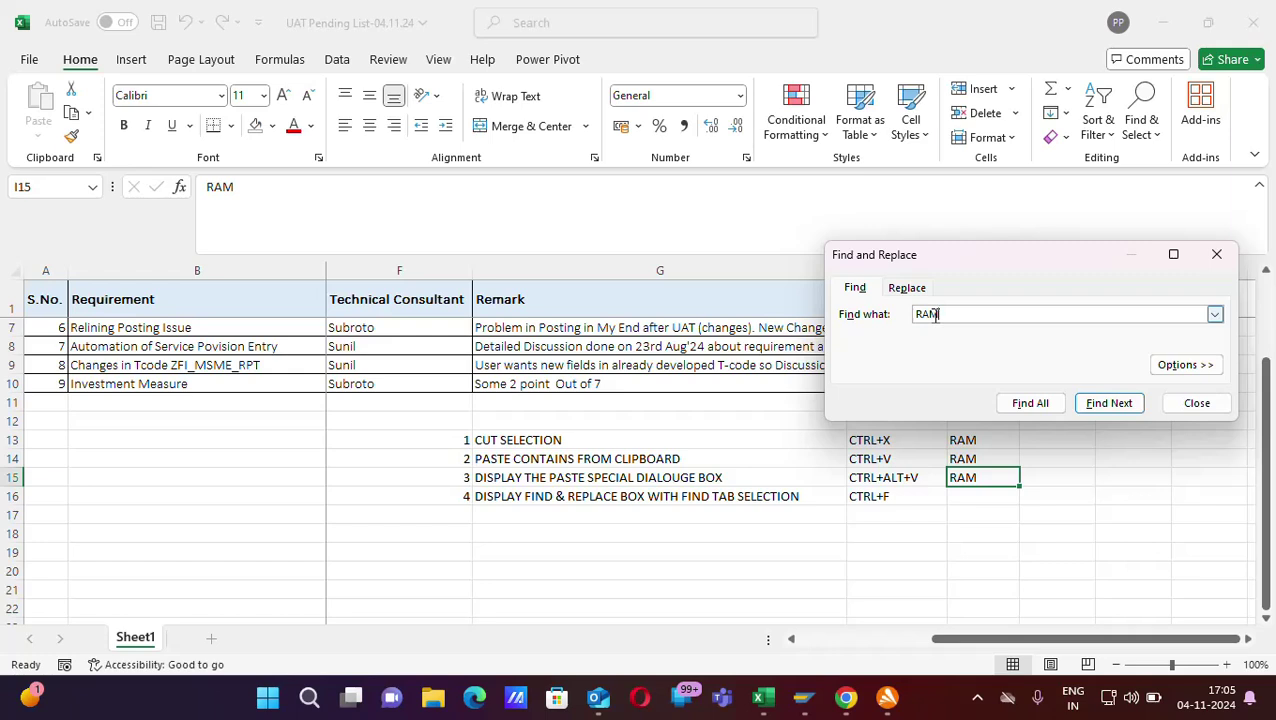
pyautogui.click(1216, 254)
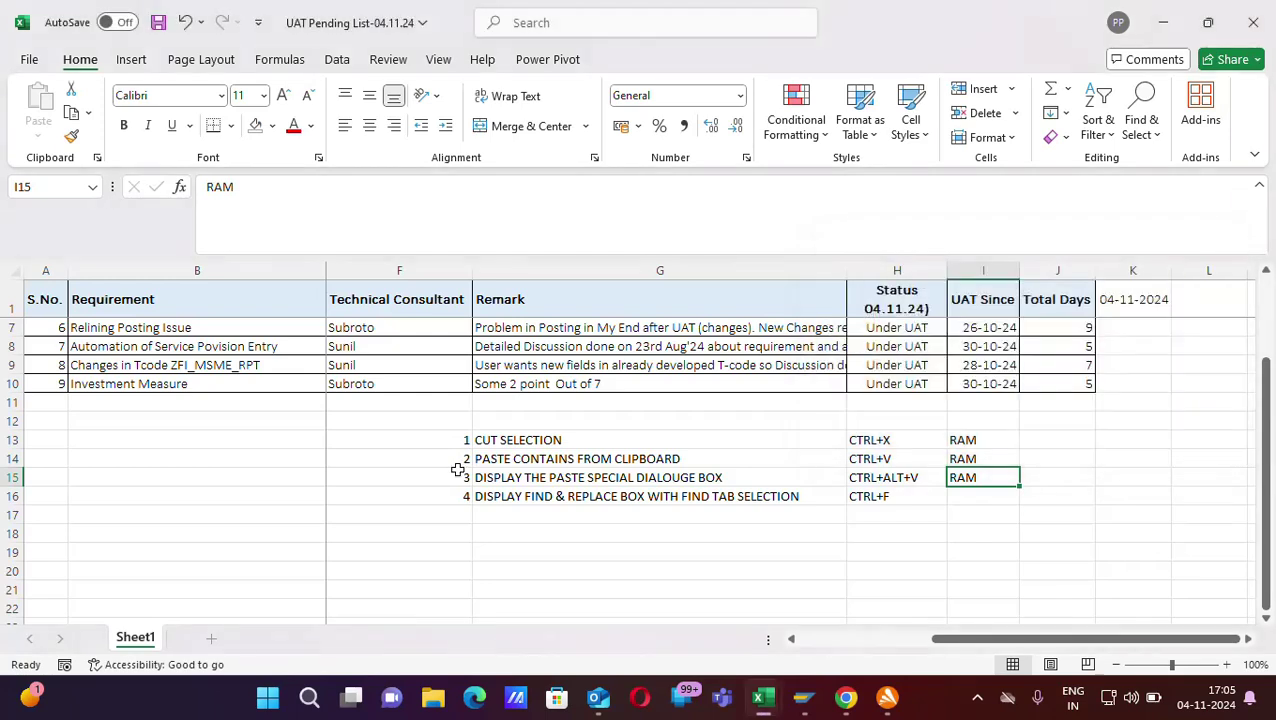
# Step: Number the fifth entry 5 in F17 and fill the description from G16 down into G17
pyautogui.click(455, 513)
pyautogui.write('5')
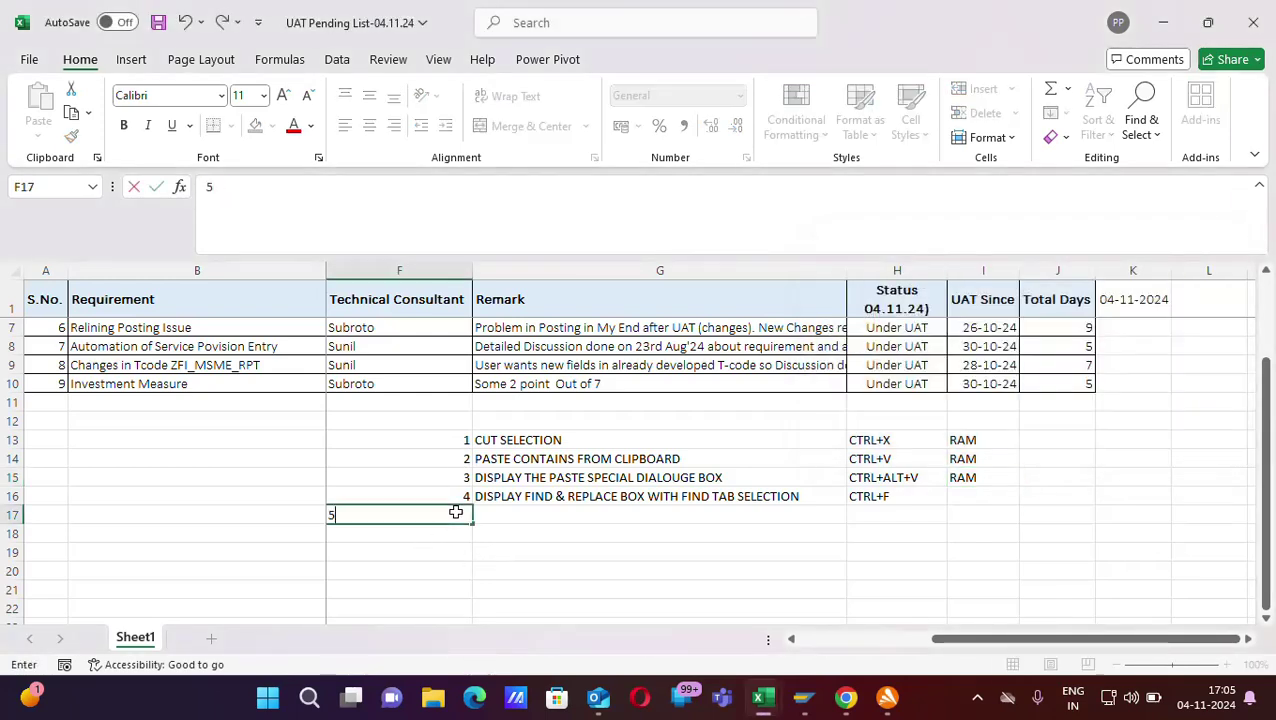
pyautogui.press('Tab')
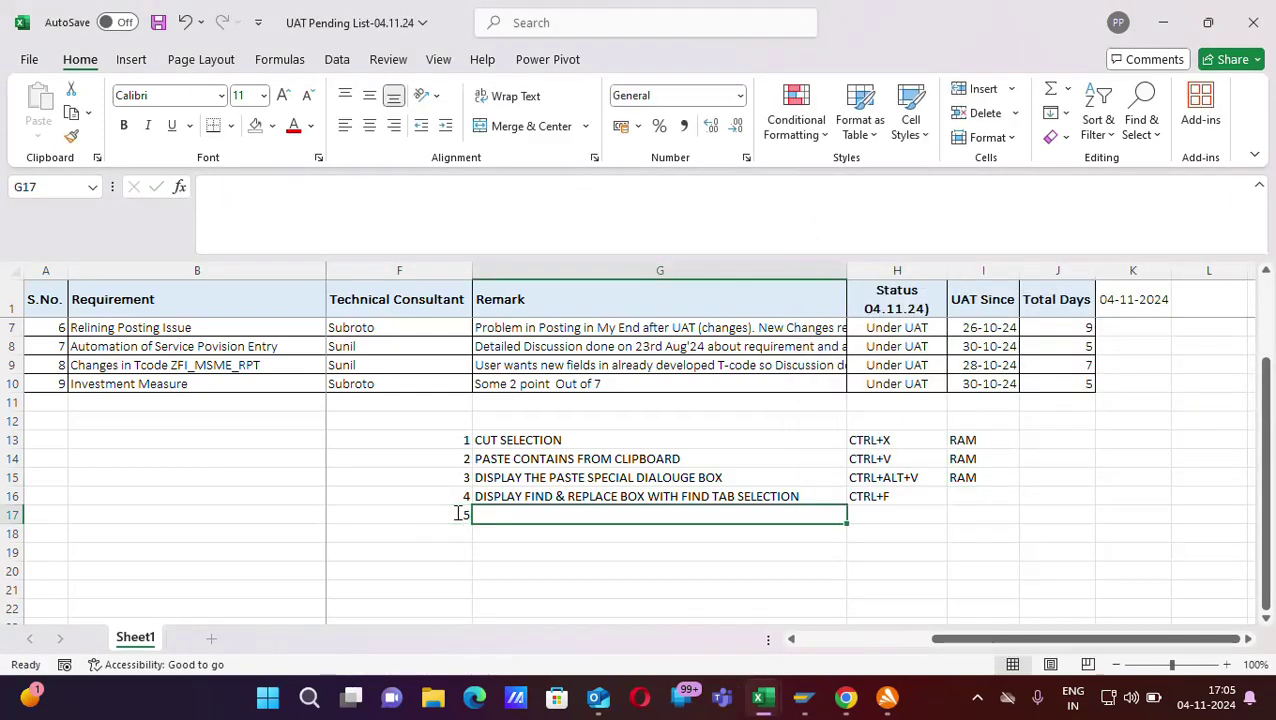
pyautogui.hotkey('ctrl', 'd')
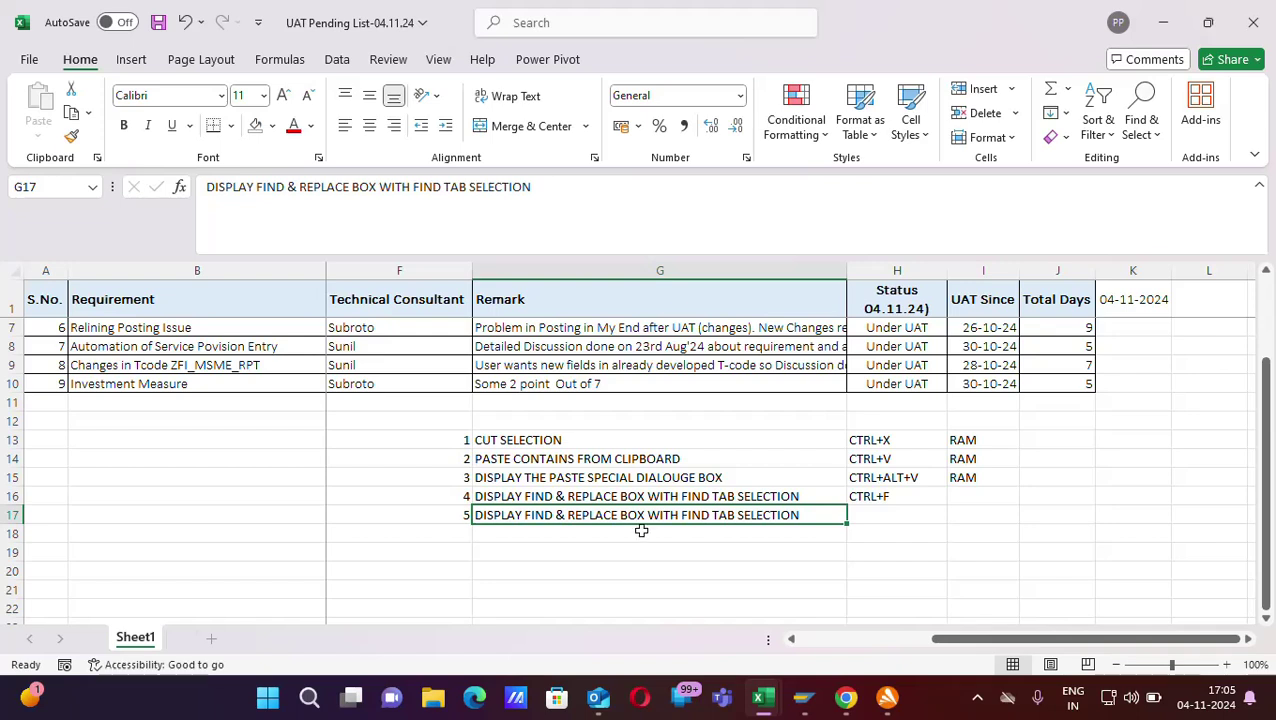
# Step: Edit the description in G17 to read DISPLAY FIND & REPLACE BOX WITH REPLACE TAB SELECTION
pyautogui.doubleClick(707, 513)
pyautogui.press('BackSpace')
pyautogui.press('BackSpace')
pyautogui.press('BackSpace')
pyautogui.press('BackSpace')
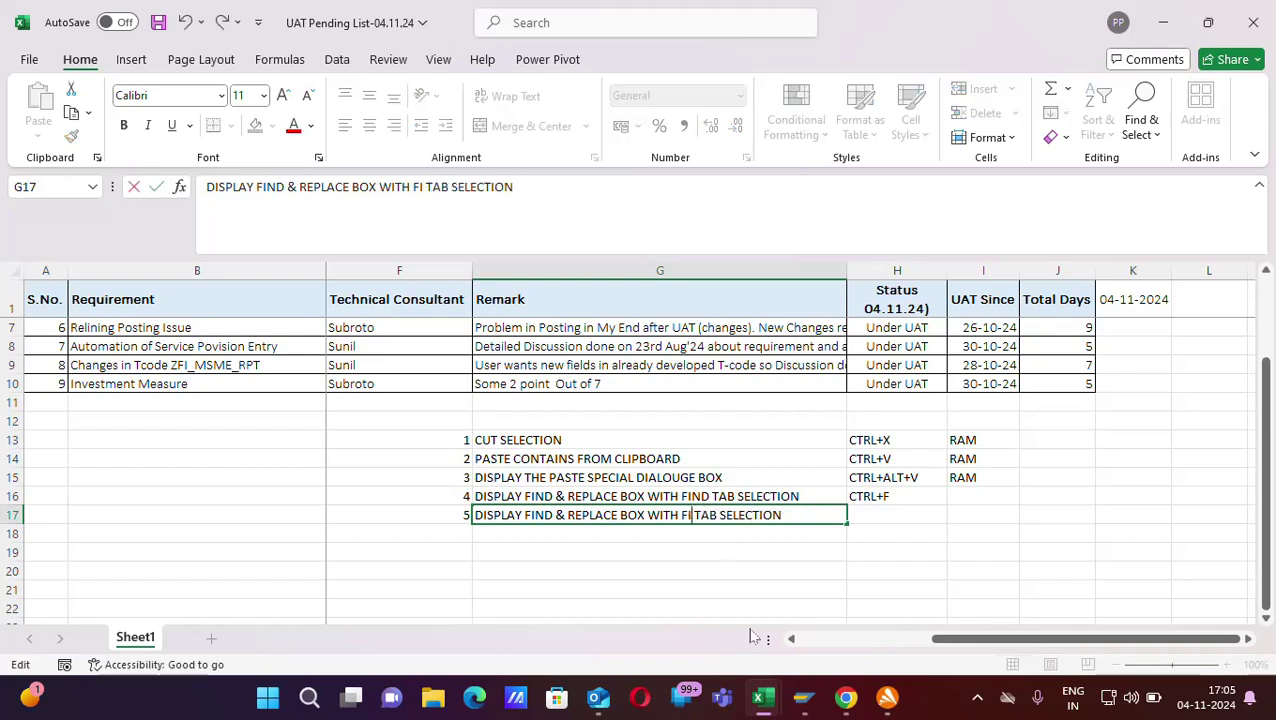
pyautogui.write('REPLACE')
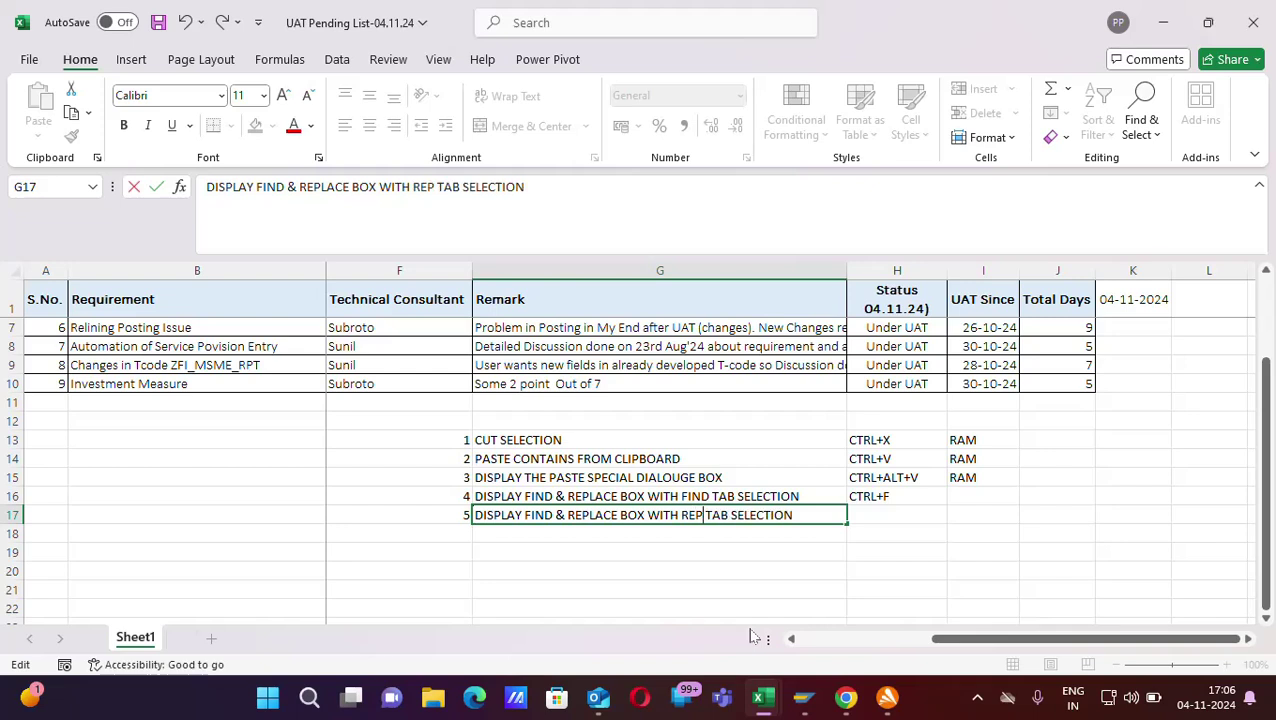
pyautogui.click(854, 569)
# Step: Enter the shortcut text CTRL+H in cell H17 for the replace entry
pyautogui.click(862, 511)
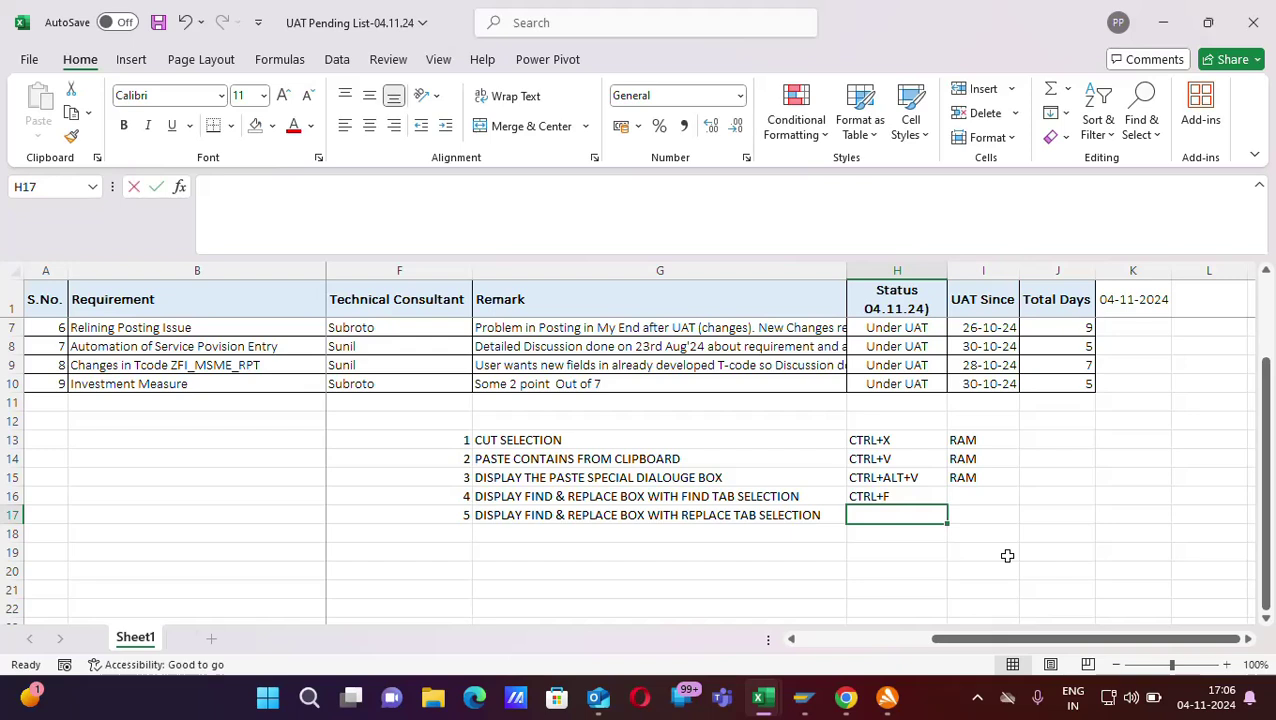
pyautogui.write('CTRL+')
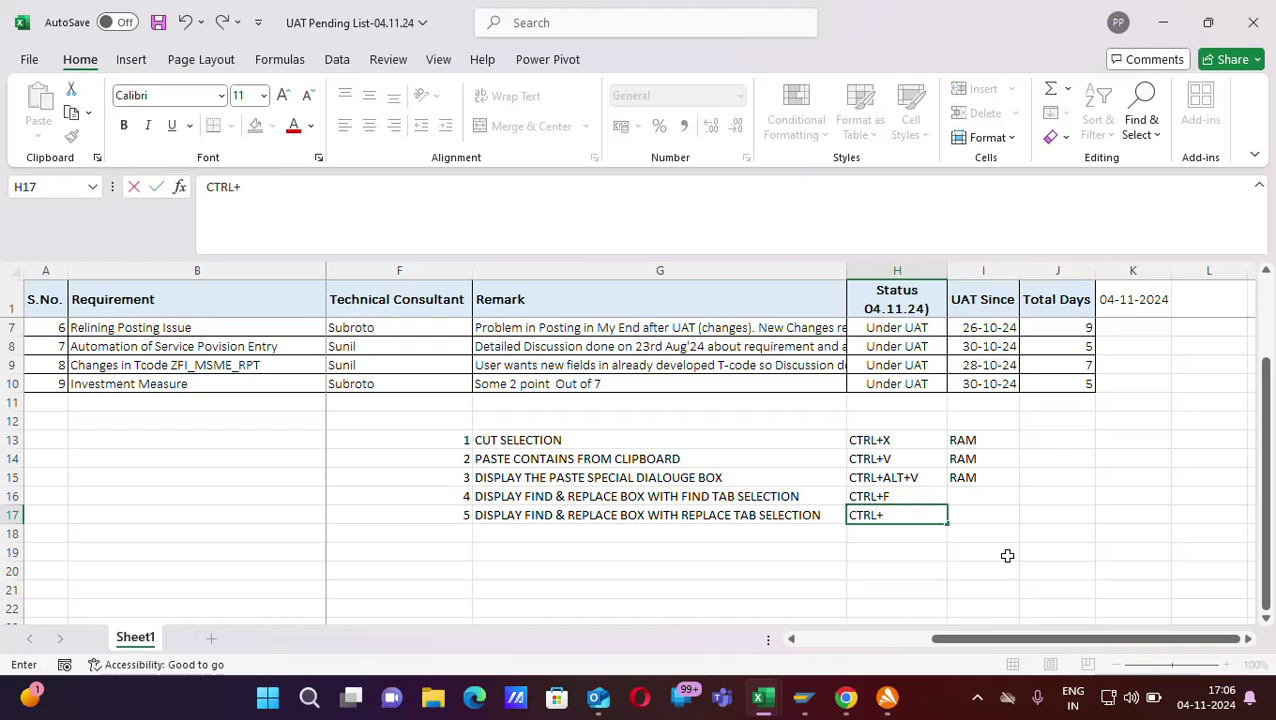
pyautogui.write('H')
pyautogui.click(985, 518)
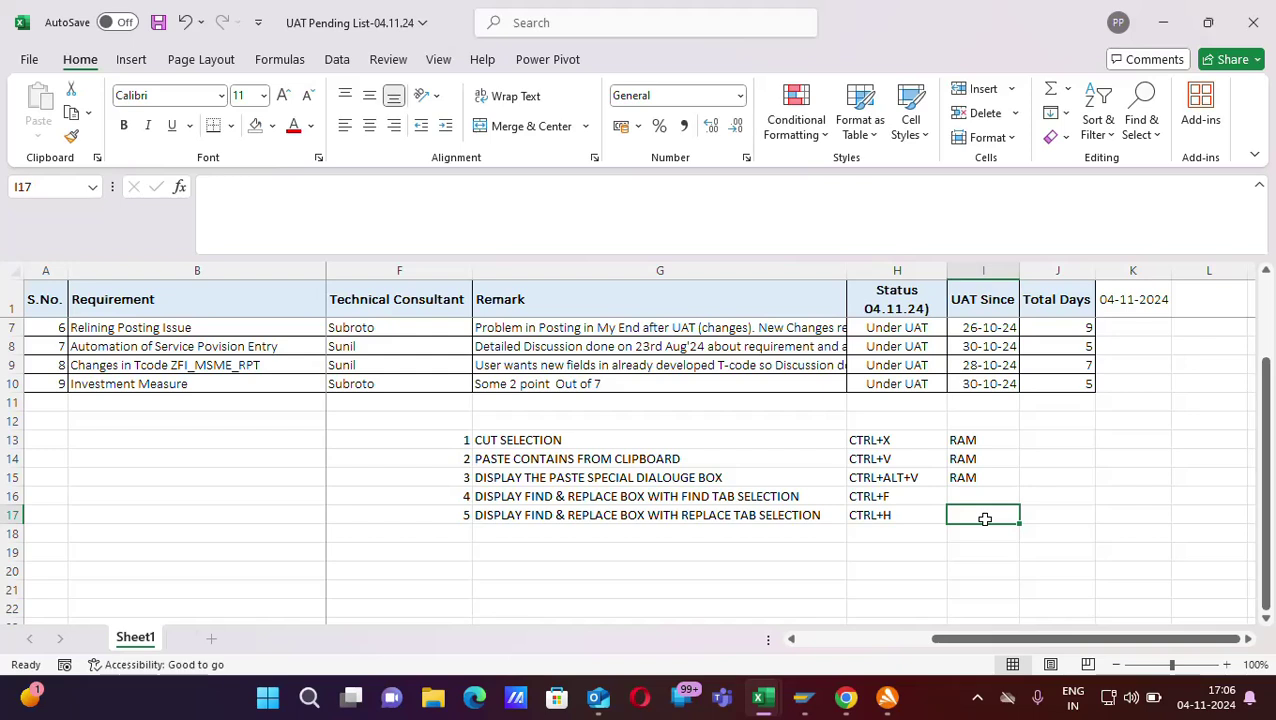
# Step: Replace all occurrences of RAM in the sheet with MOHAN using Find and Replace, and close the dialog
pyautogui.click(678, 496)
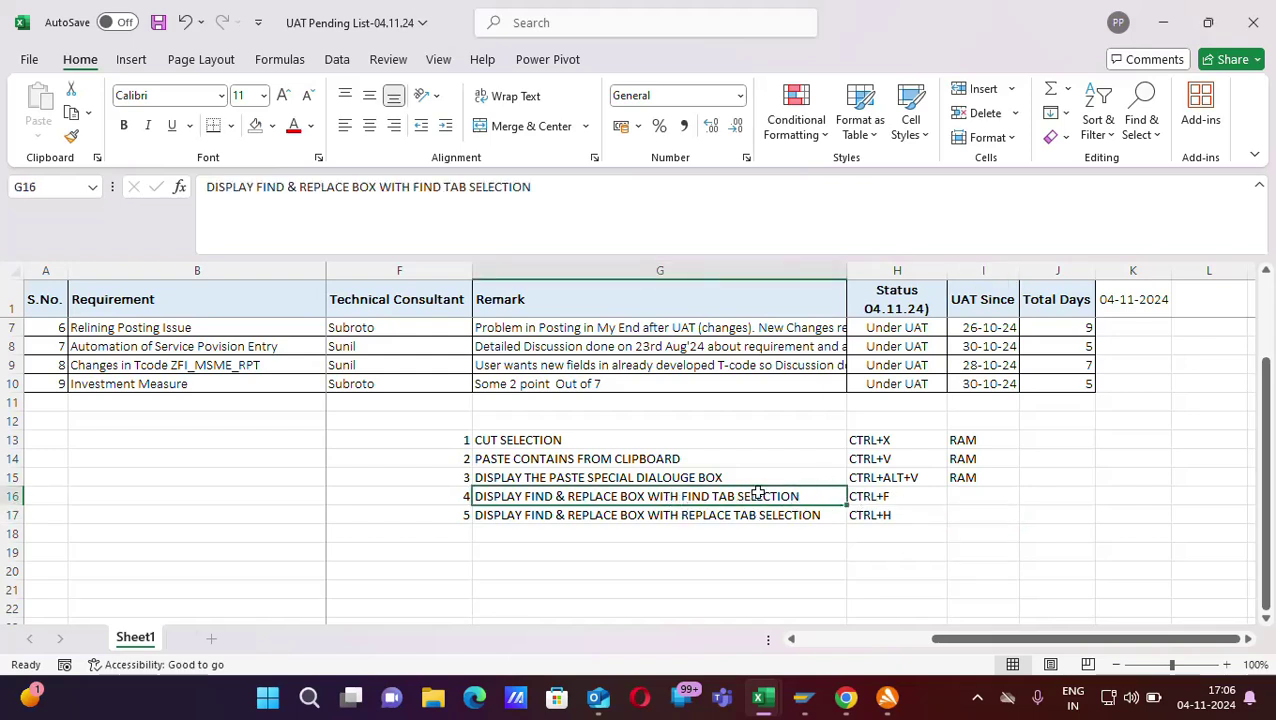
pyautogui.click(956, 512)
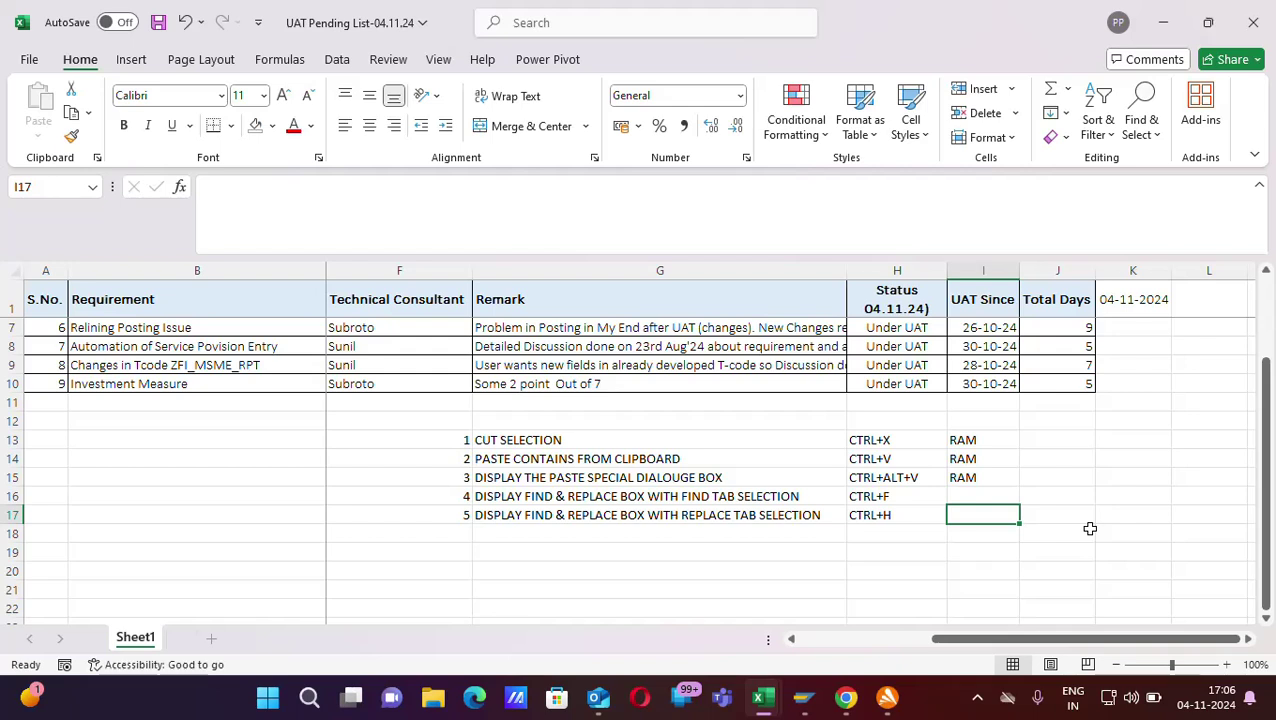
pyautogui.hotkey('ctrl', 'h')
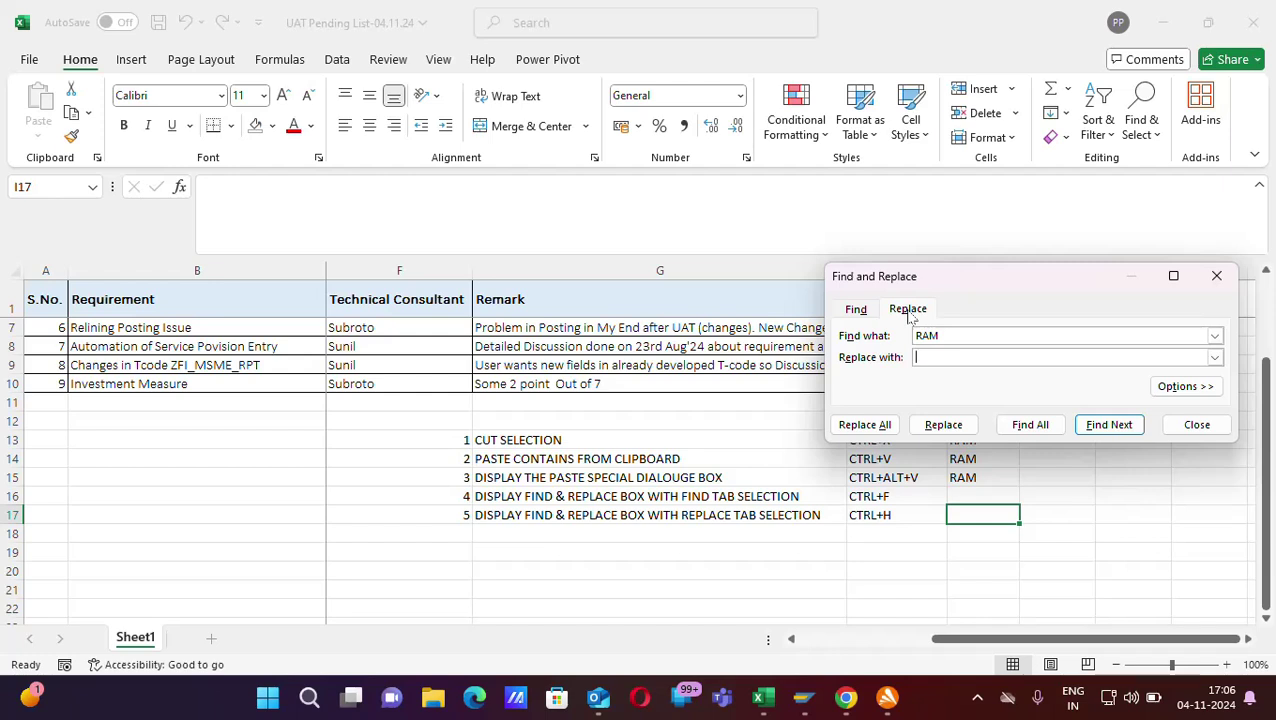
pyautogui.click(956, 341)
pyautogui.write('MOHAN')
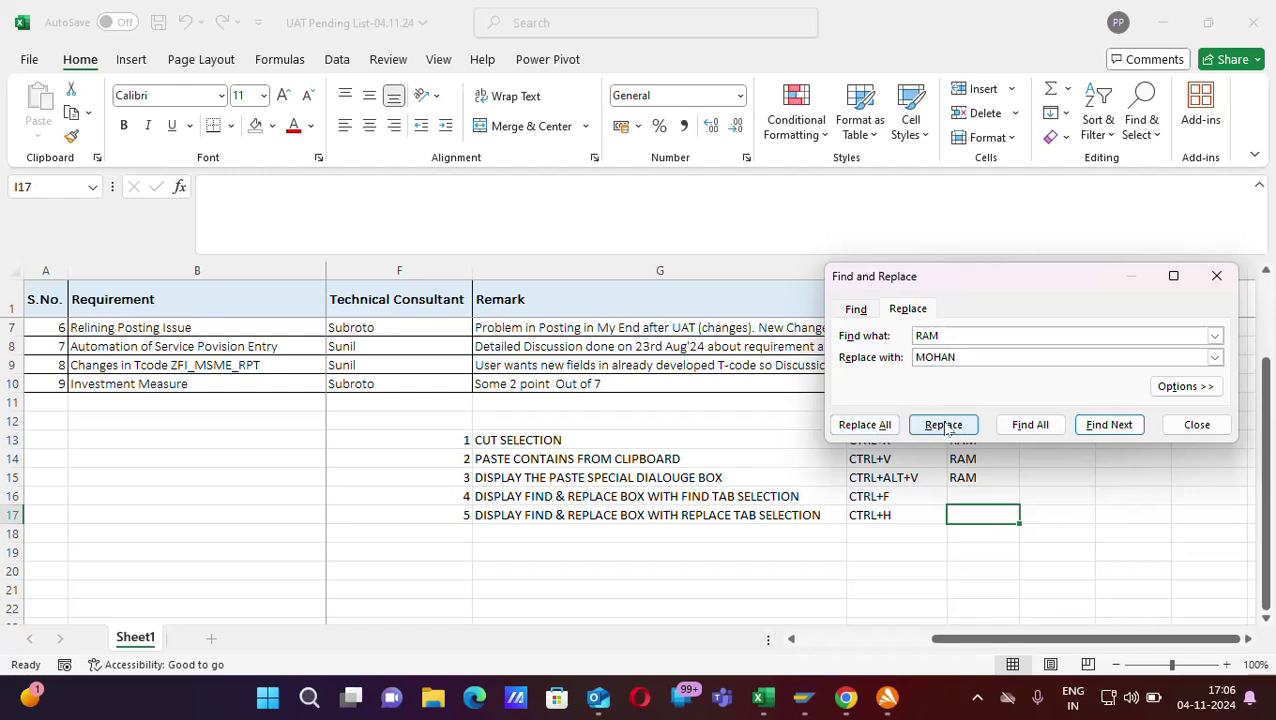
pyautogui.click(860, 428)
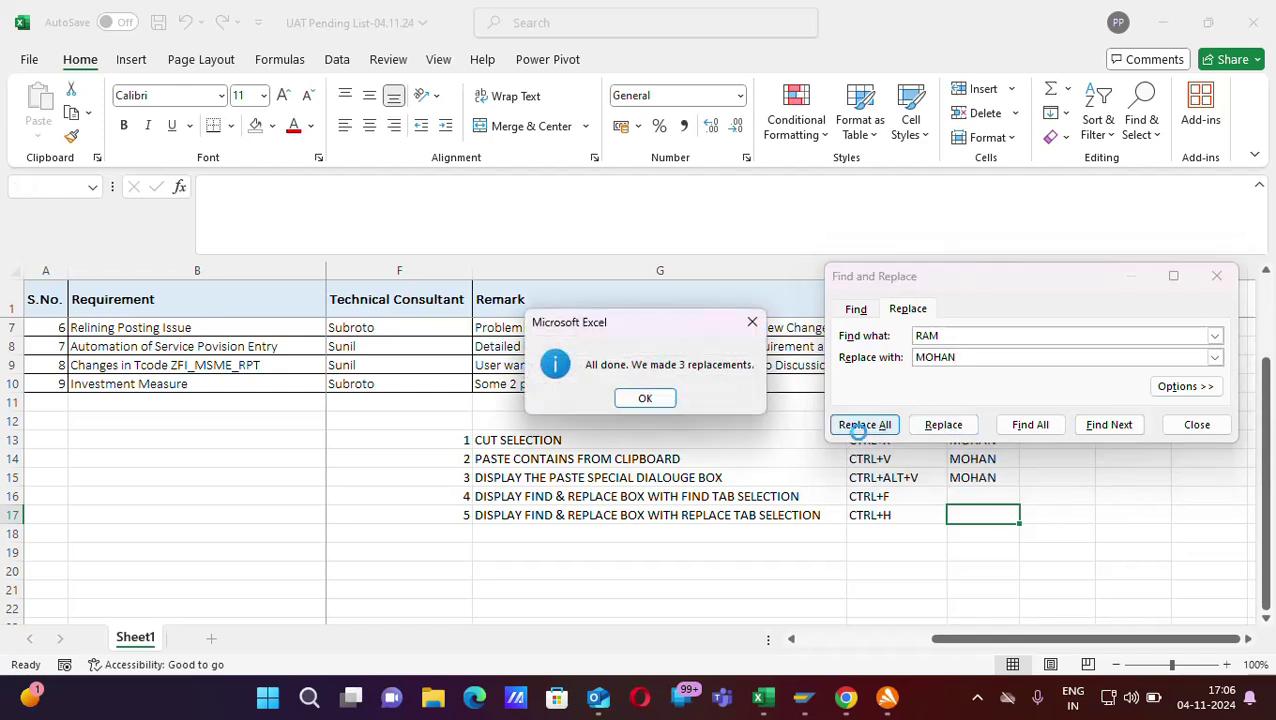
pyautogui.click(659, 401)
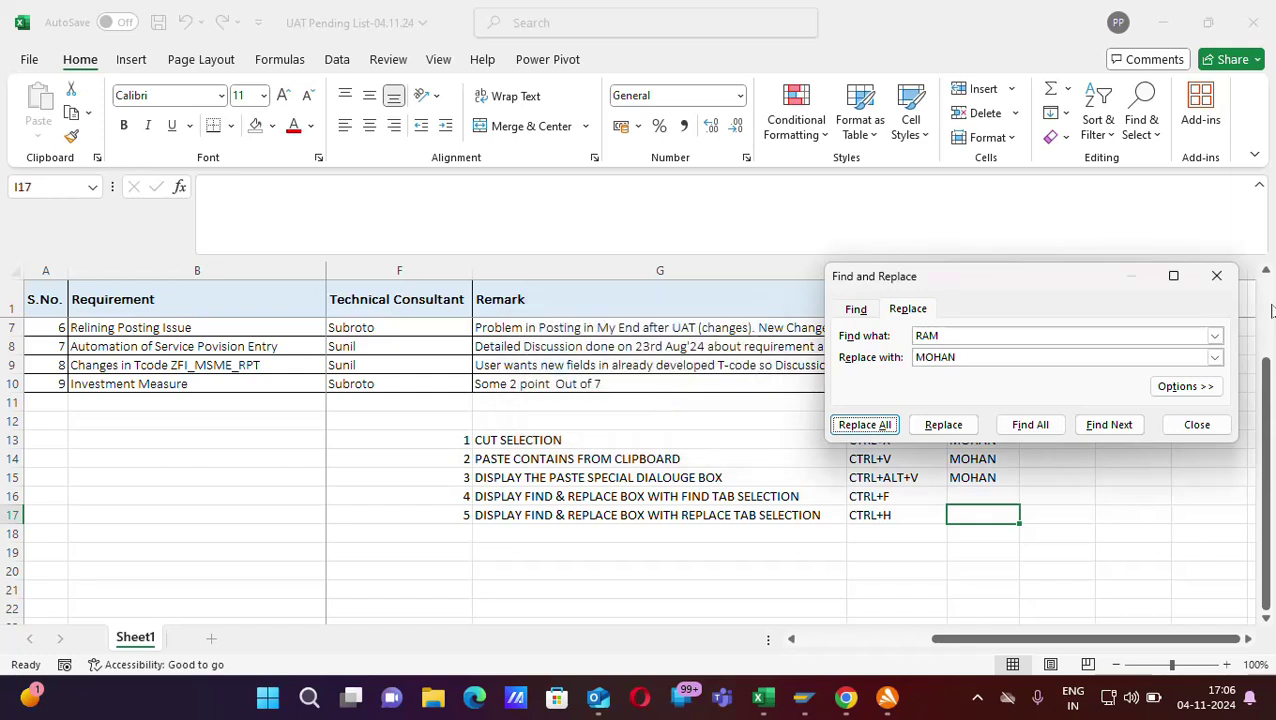
pyautogui.click(1216, 276)
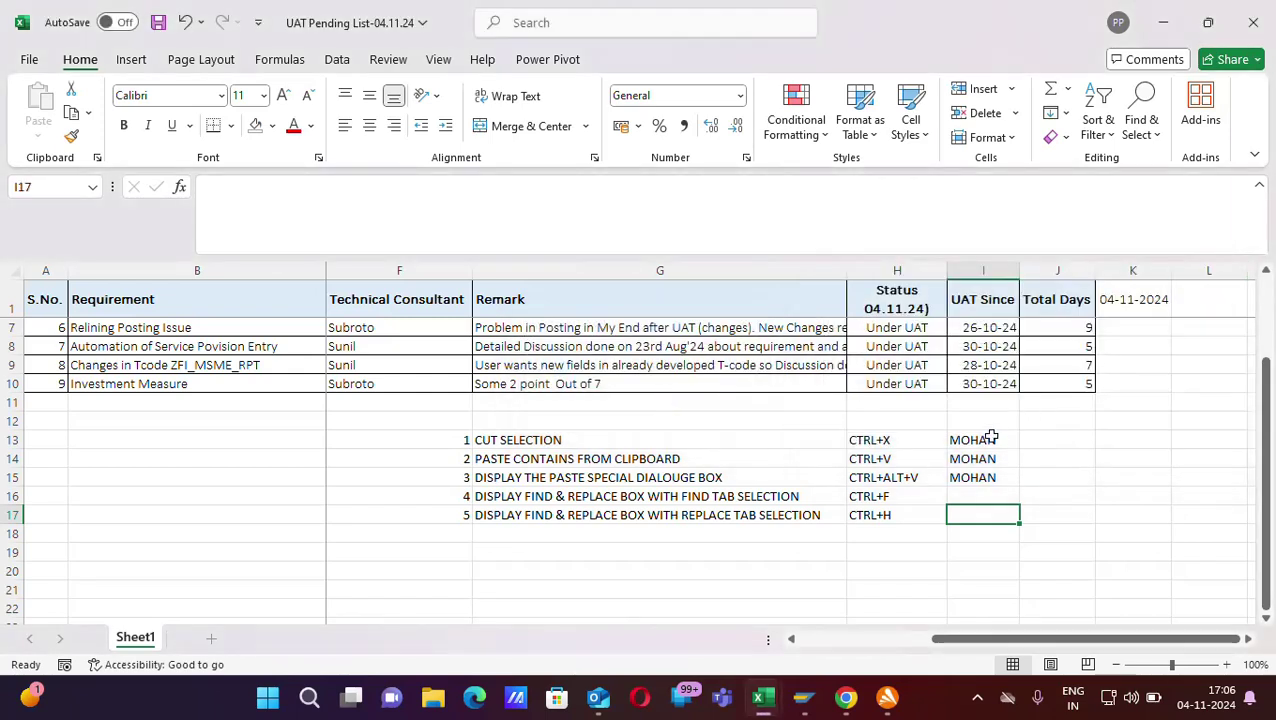
pyautogui.click(990, 437)
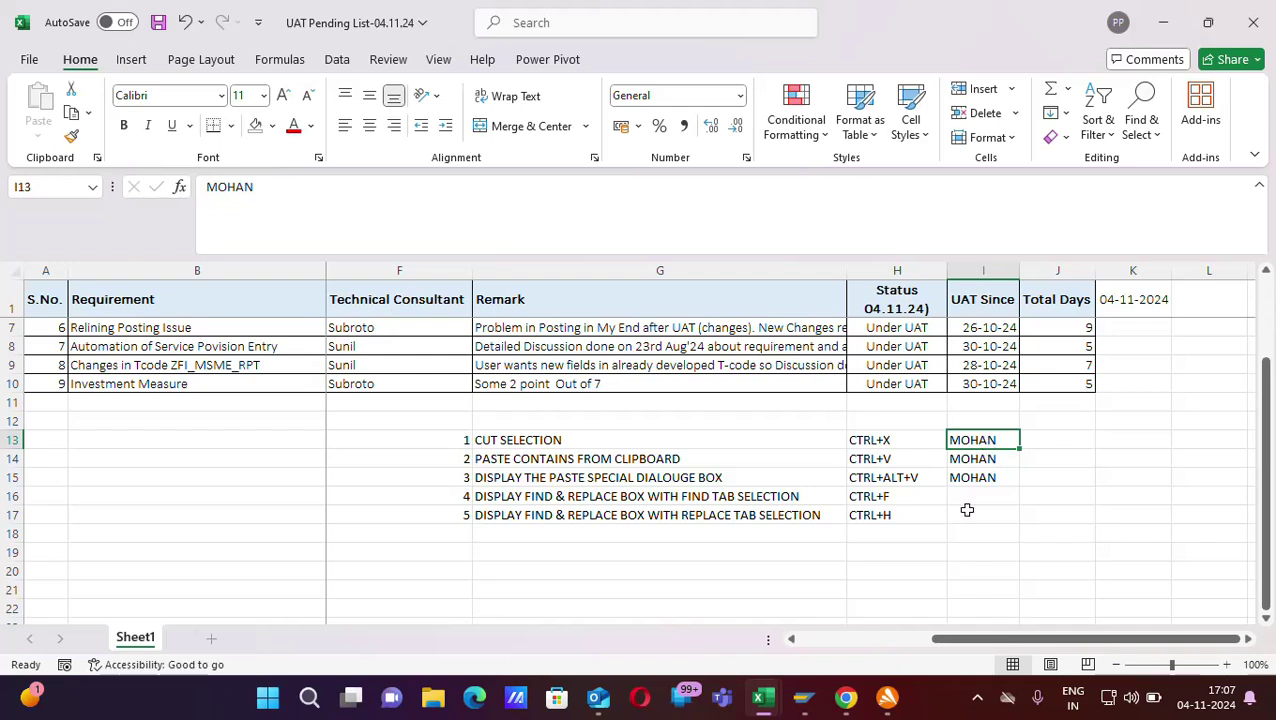
pyautogui.click(903, 514)
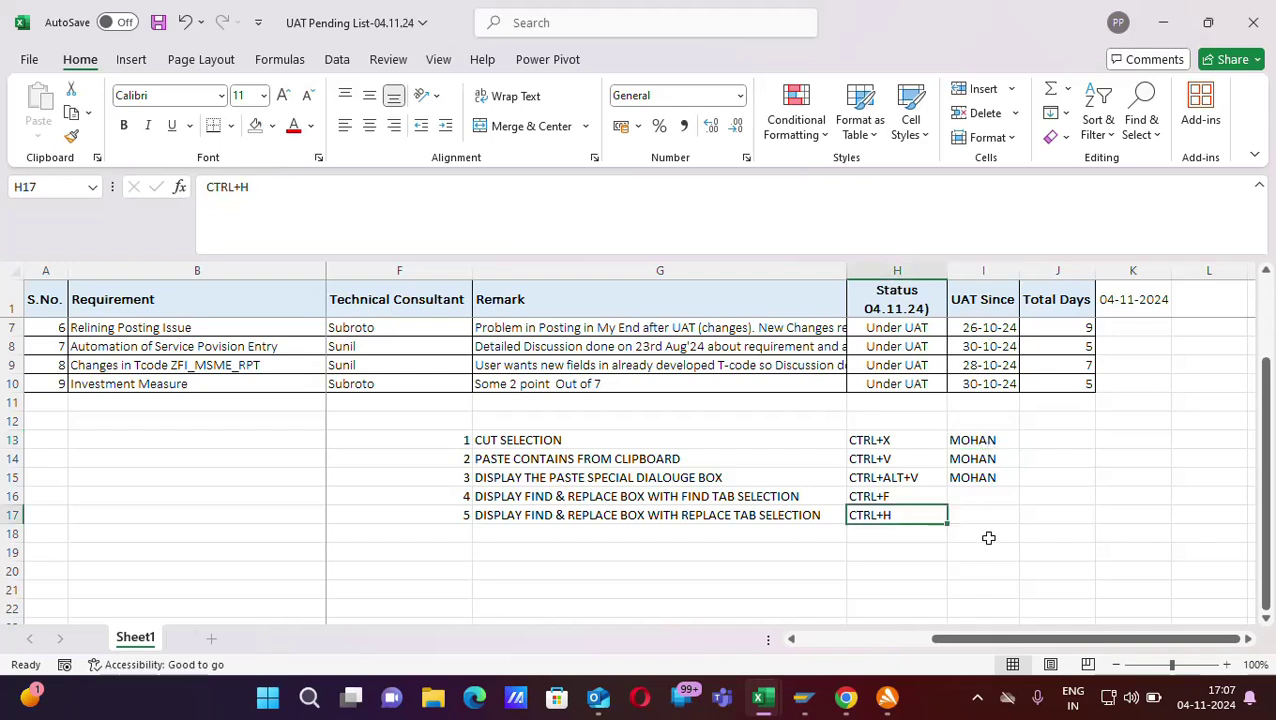